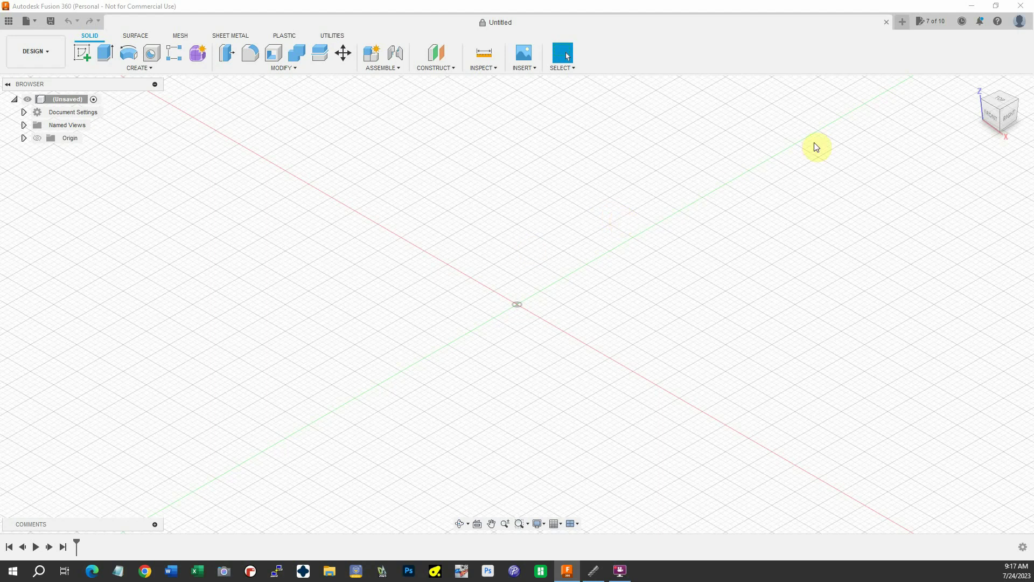
- Start a new sketch on the XY plane, viewed from the top with the origin panned lower left
{"action": "left_click", "coordinate": [1000, 99]}
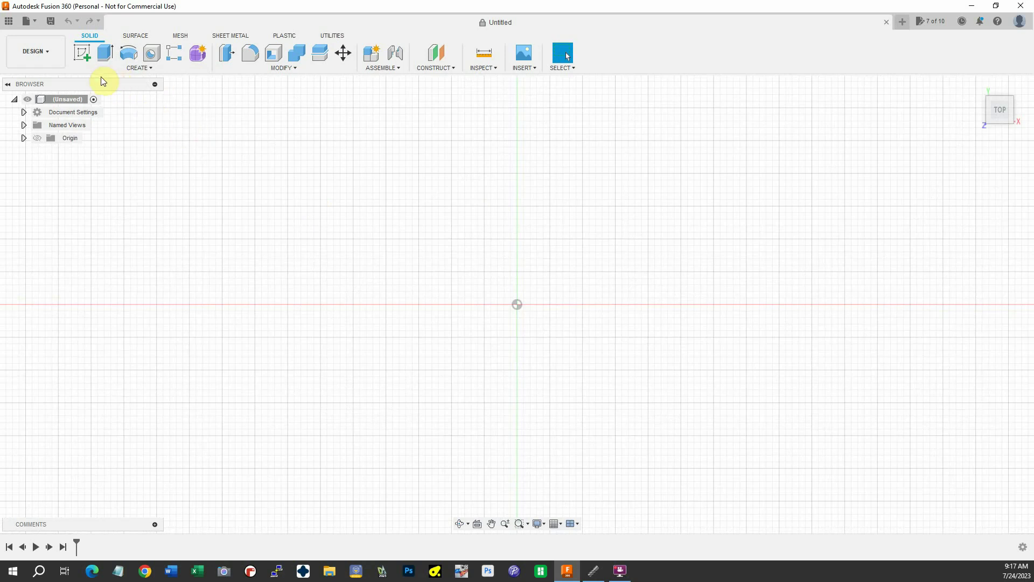
{"action": "left_click", "coordinate": [82, 51]}
{"action": "left_click", "coordinate": [543, 270]}
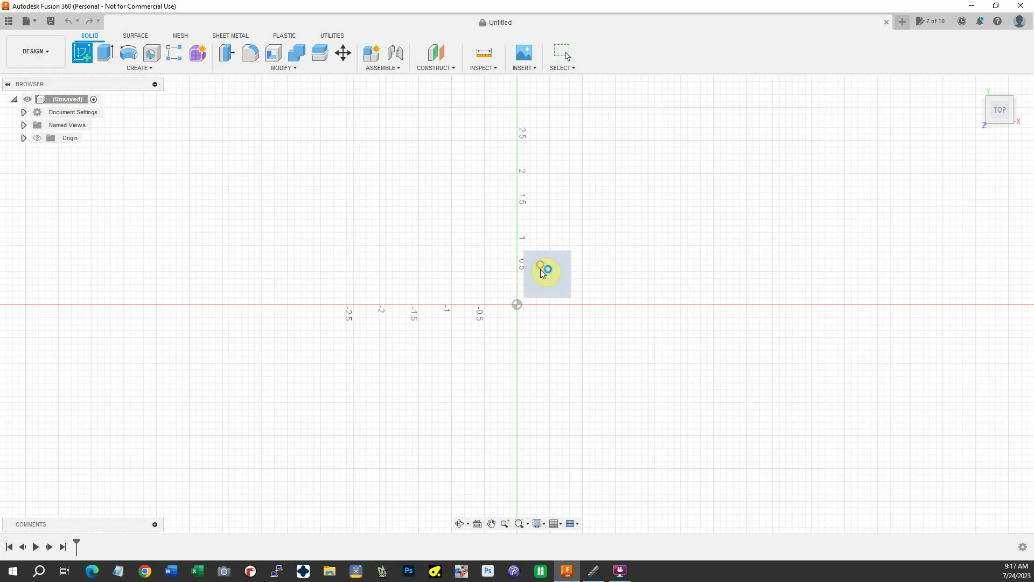
{"action": "mouse_move", "coordinate": [533, 301]}
{"action": "middle_mouse_down"}
{"action": "mouse_move", "coordinate": [312, 453]}
{"action": "mouse_move", "coordinate": [302, 438]}
{"action": "middle_mouse_up"}
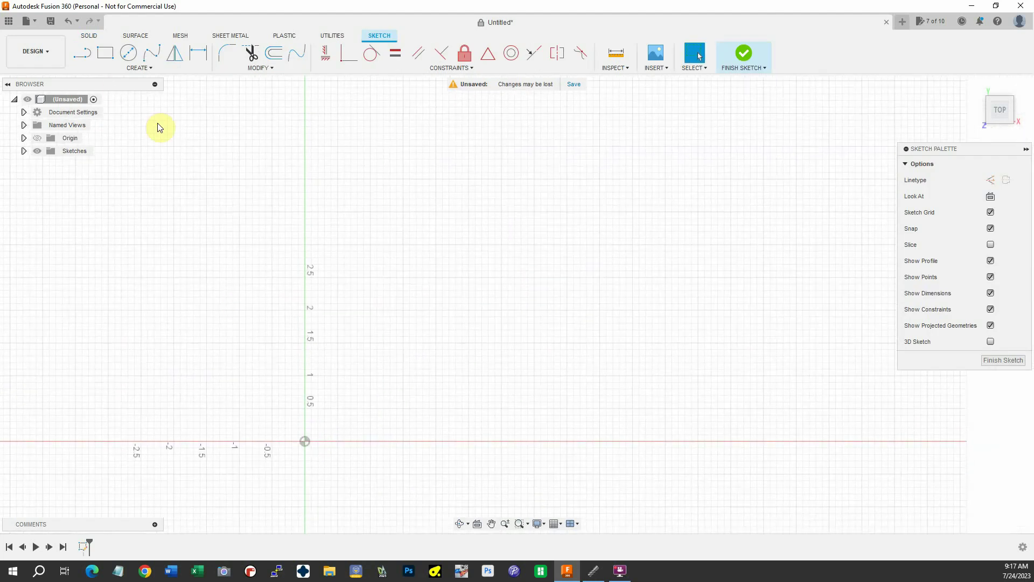
- Draw a 5 × 5 in rectangle from the origin and zoom out to frame it
{"action": "left_click", "coordinate": [106, 54]}
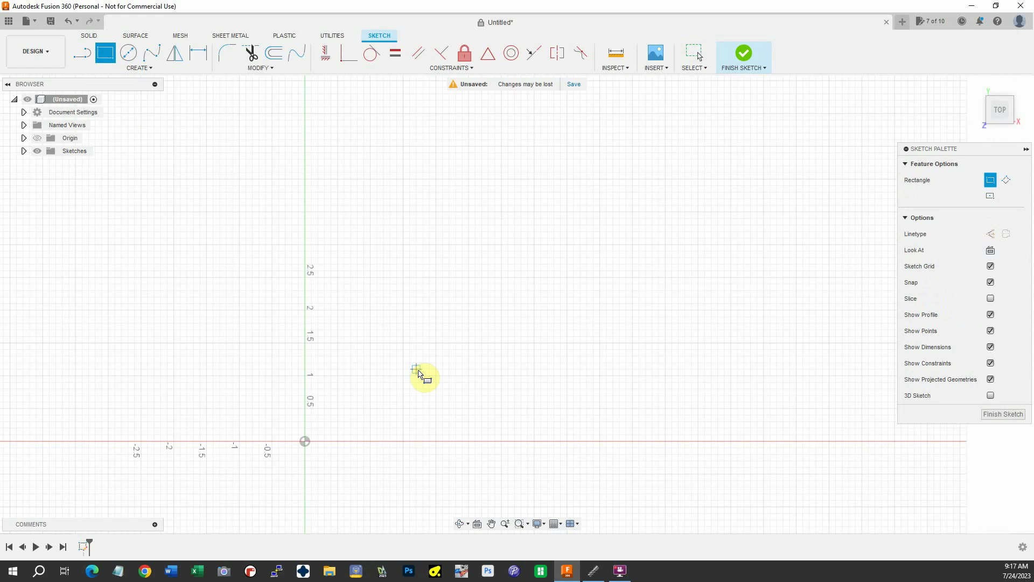
{"action": "left_click", "coordinate": [304, 441]}
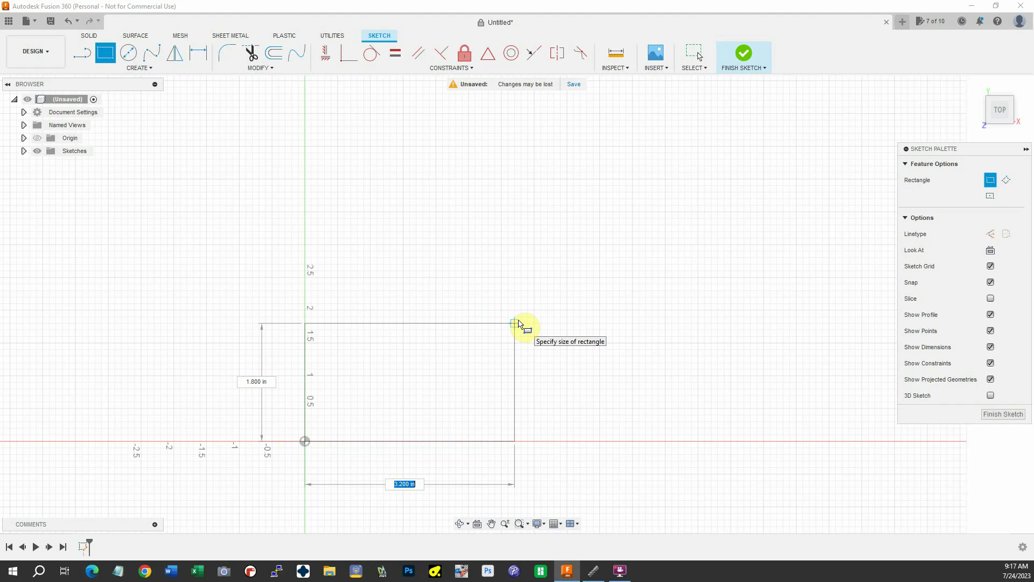
{"action": "type", "text": "5"}
{"action": "key", "text": "Tab"}
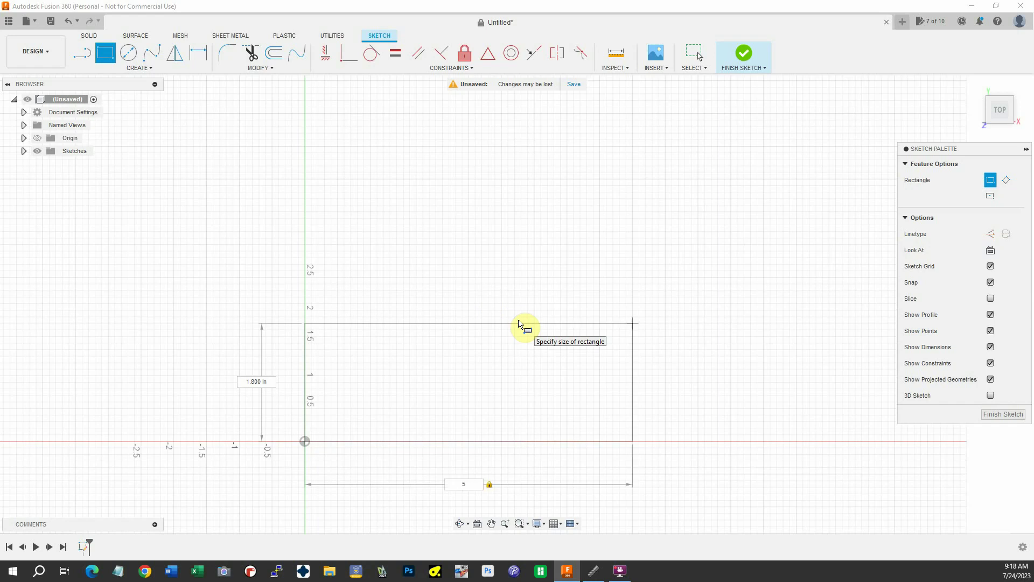
{"action": "key", "text": "Return"}
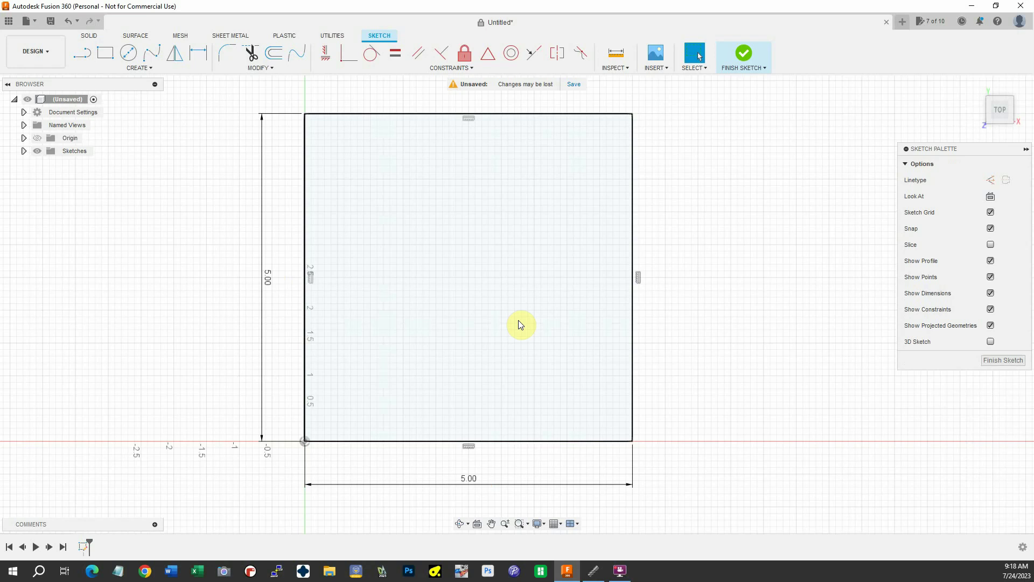
{"action": "scroll", "coordinate": [535, 182], "scroll_direction": "down", "scroll_amount": 1}
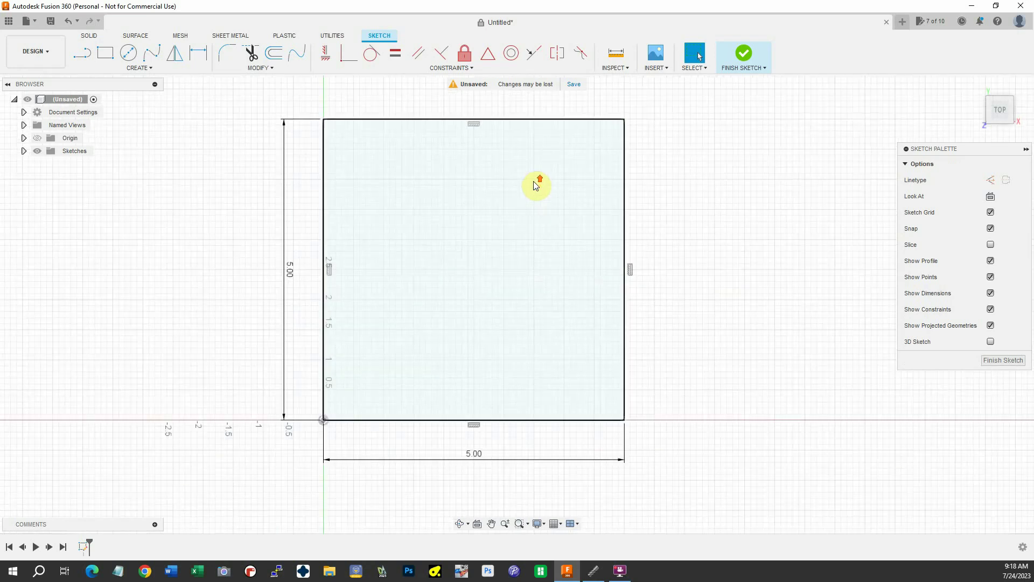
{"action": "scroll", "coordinate": [536, 183], "scroll_direction": "down", "scroll_amount": 2}
{"action": "middle_click_drag", "start_coordinate": [535, 181], "coordinate": [404, 273]}
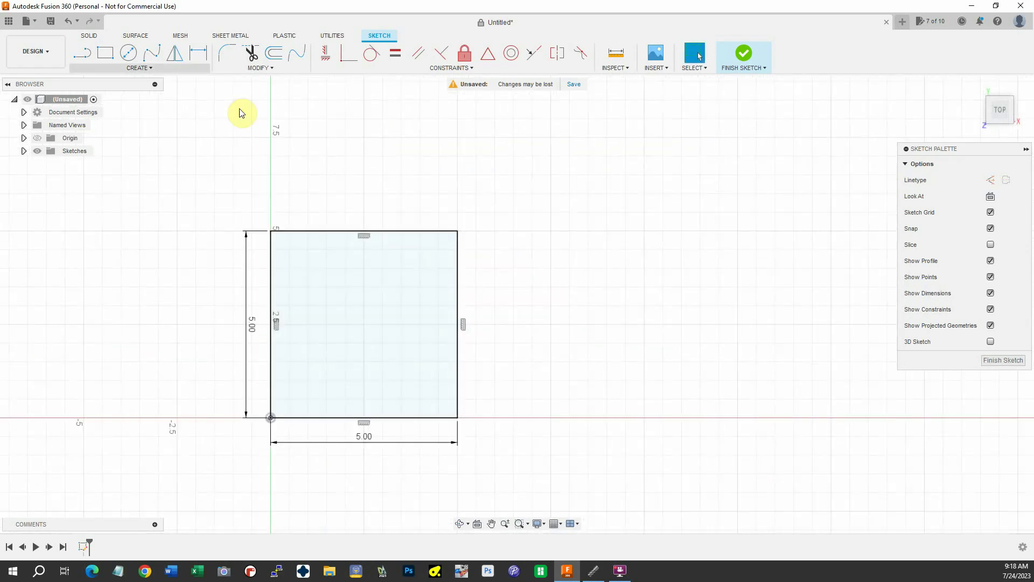
- Draw a line from the origin diagonally through the square's top-right corner and past it
{"action": "left_click", "coordinate": [82, 52]}
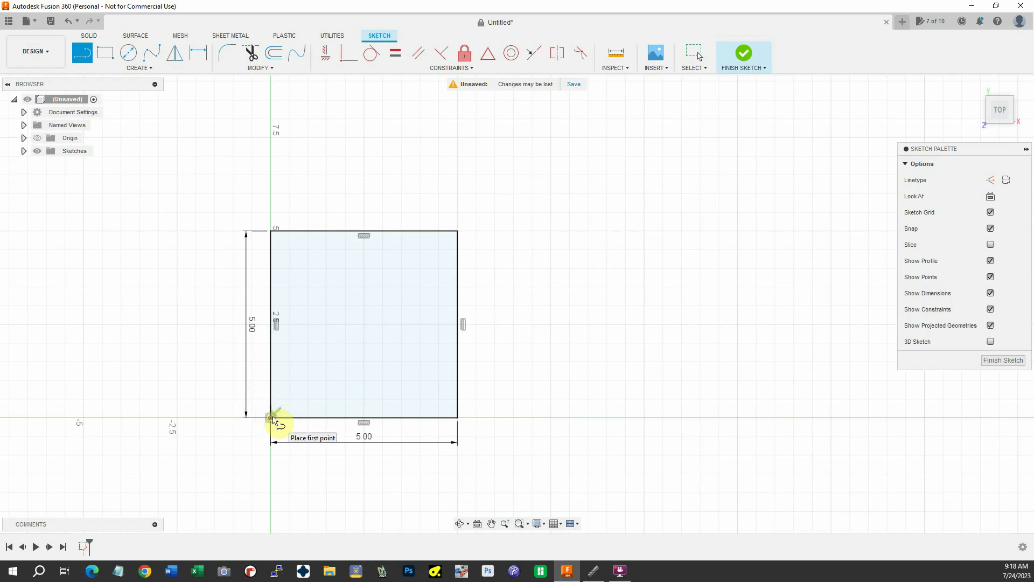
{"action": "left_click", "coordinate": [272, 419]}
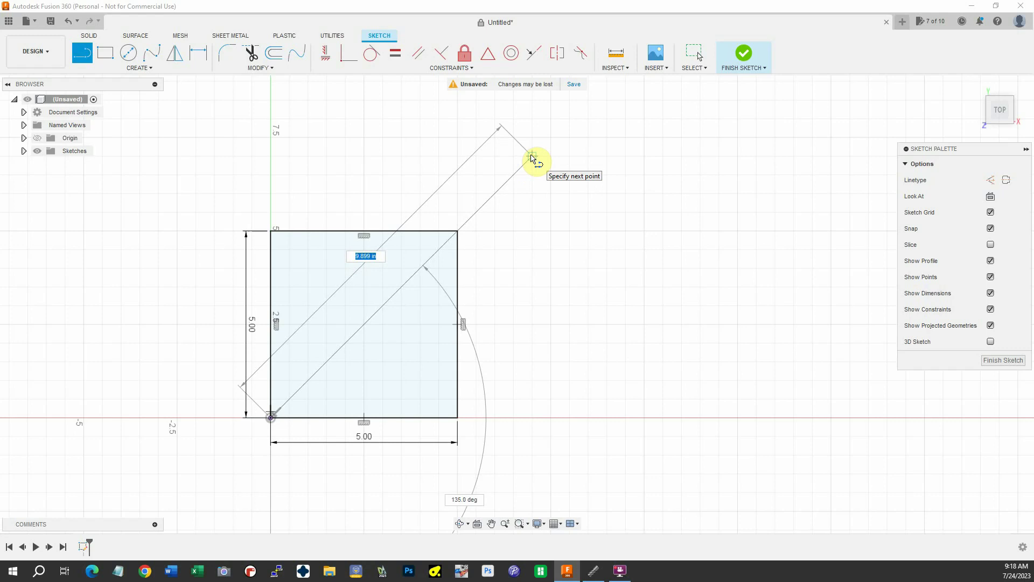
{"action": "left_click", "coordinate": [530, 156]}
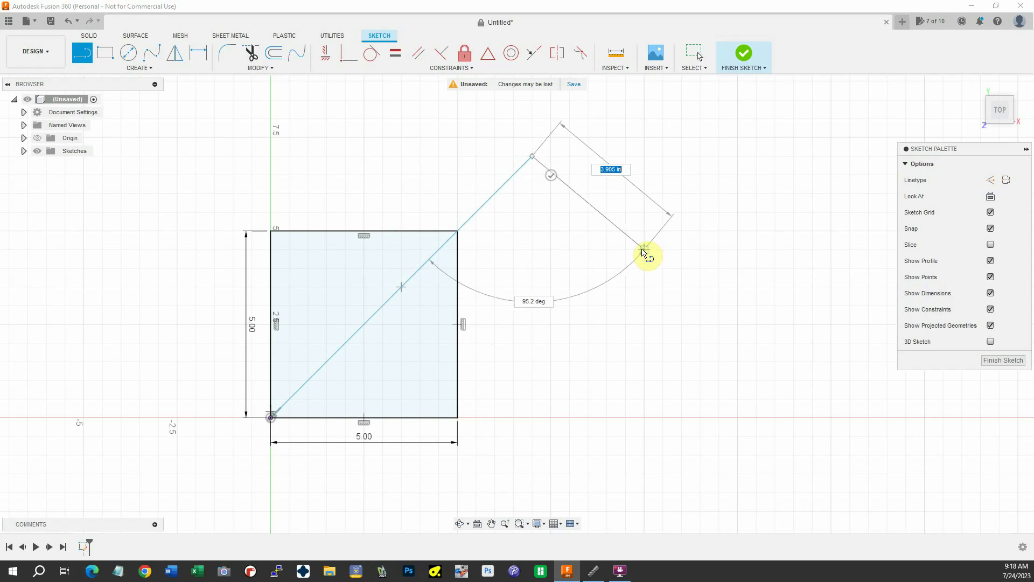
{"action": "key", "text": "Escape"}
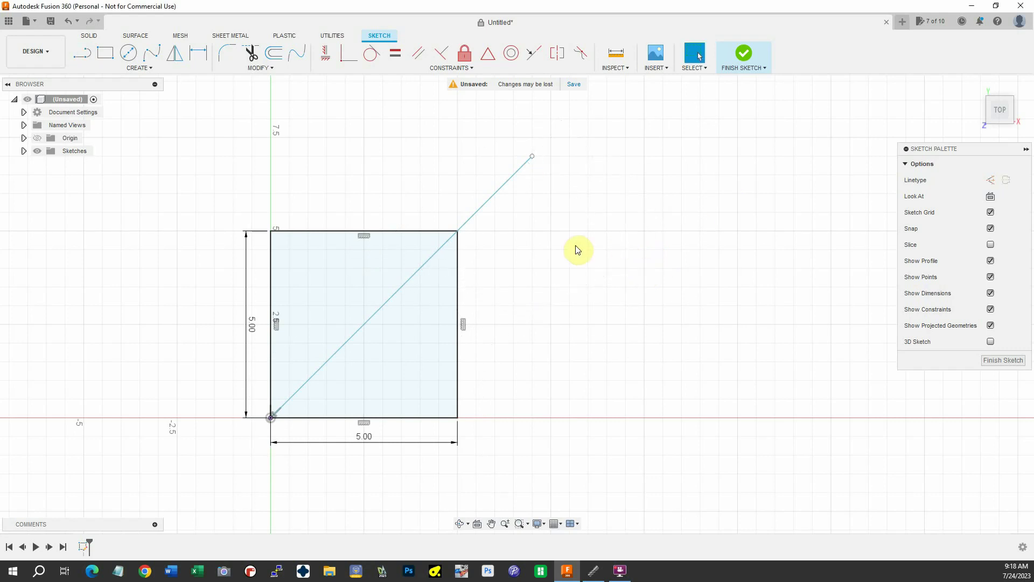
{"action": "left_click", "coordinate": [593, 281]}
- Draw a large center-diameter circle centred on the diagonal line, overlapping the square's corner
{"action": "left_click", "coordinate": [130, 54]}
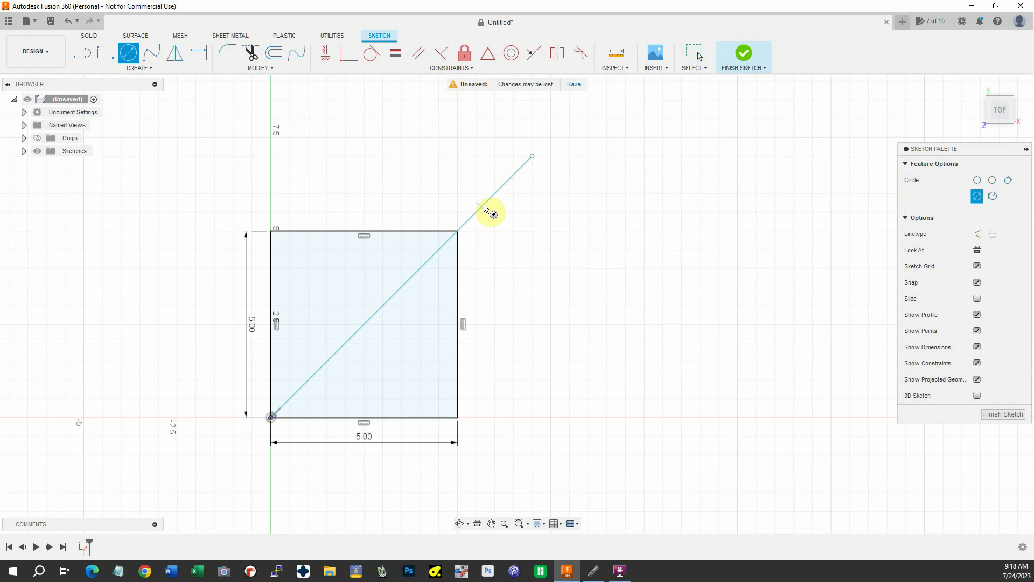
{"action": "left_click", "coordinate": [476, 212]}
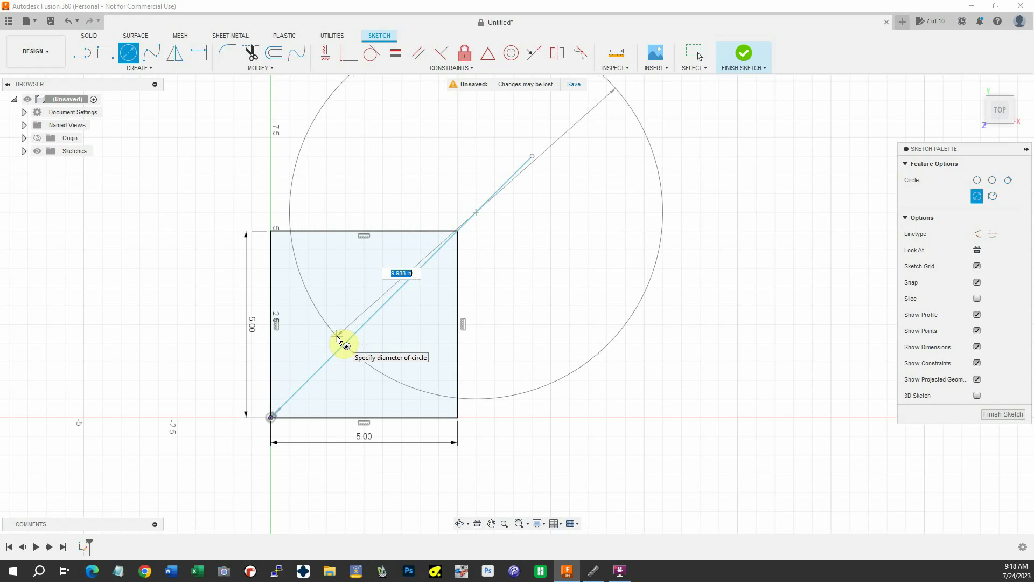
{"action": "left_click", "coordinate": [338, 339]}
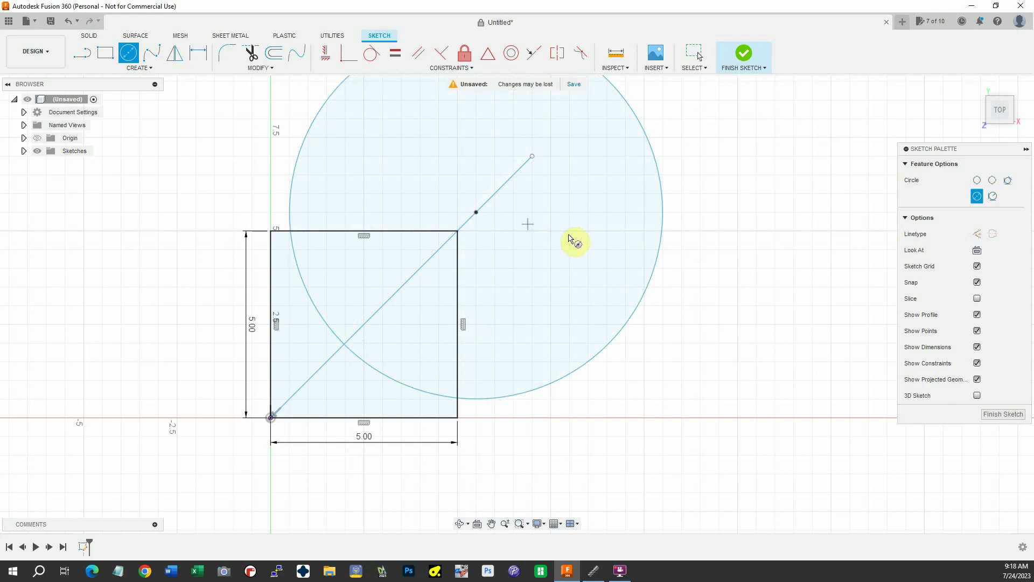
- Trim the square's top and right edges and the circle's outer arc to form the concave corner
{"action": "left_click", "coordinate": [251, 53]}
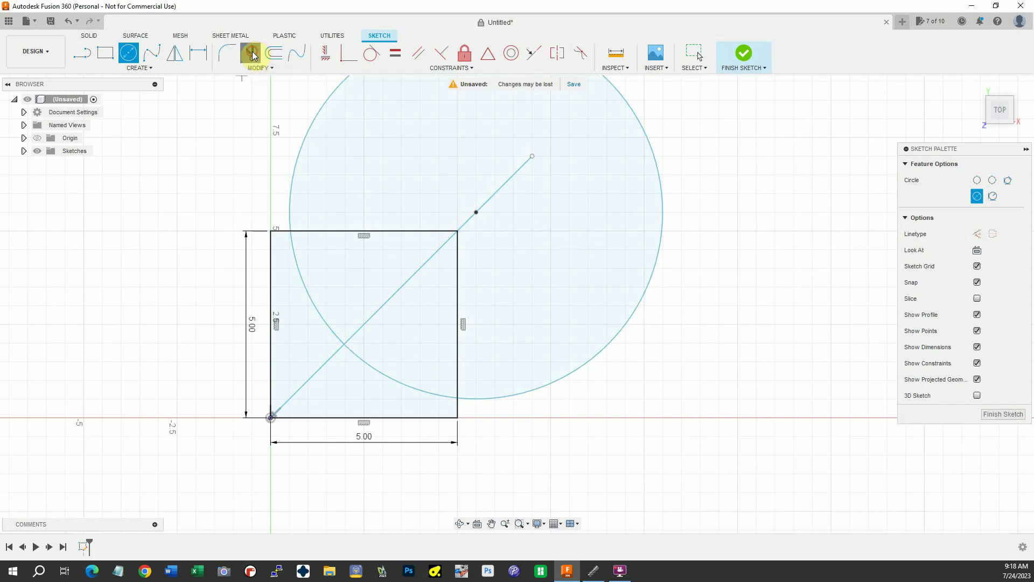
{"action": "left_click", "coordinate": [338, 231]}
{"action": "left_click", "coordinate": [457, 302]}
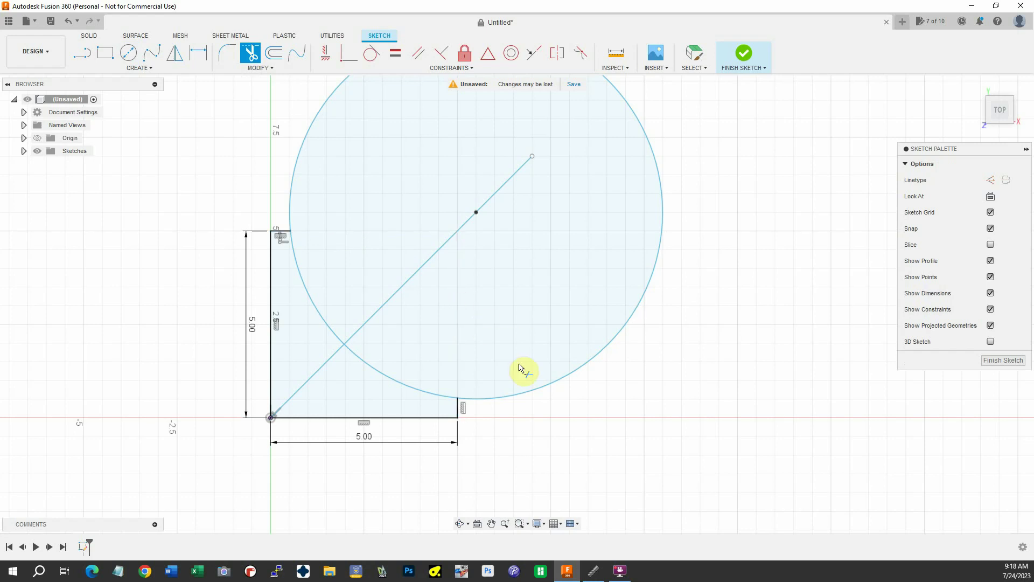
{"action": "left_click", "coordinate": [532, 396]}
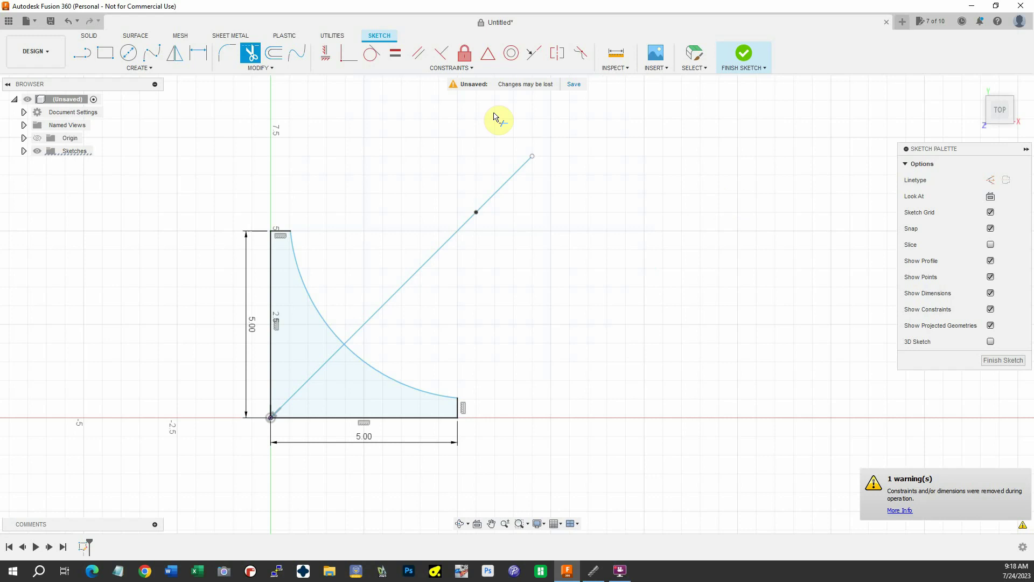
- Draw three hole circles of decreasing size, one on the diagonal and two near the left edge
{"action": "left_click", "coordinate": [128, 53]}
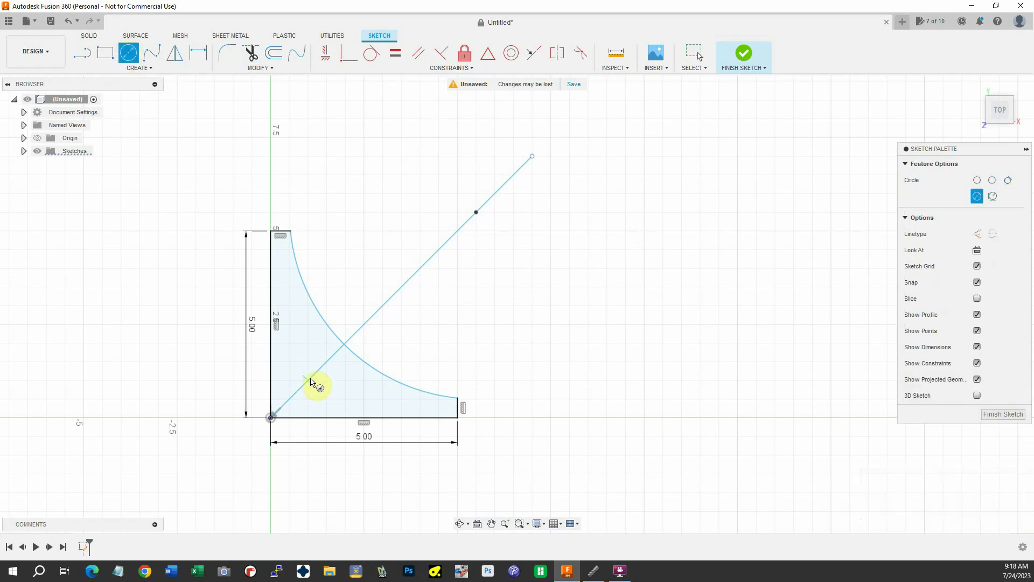
{"action": "left_click", "coordinate": [313, 375]}
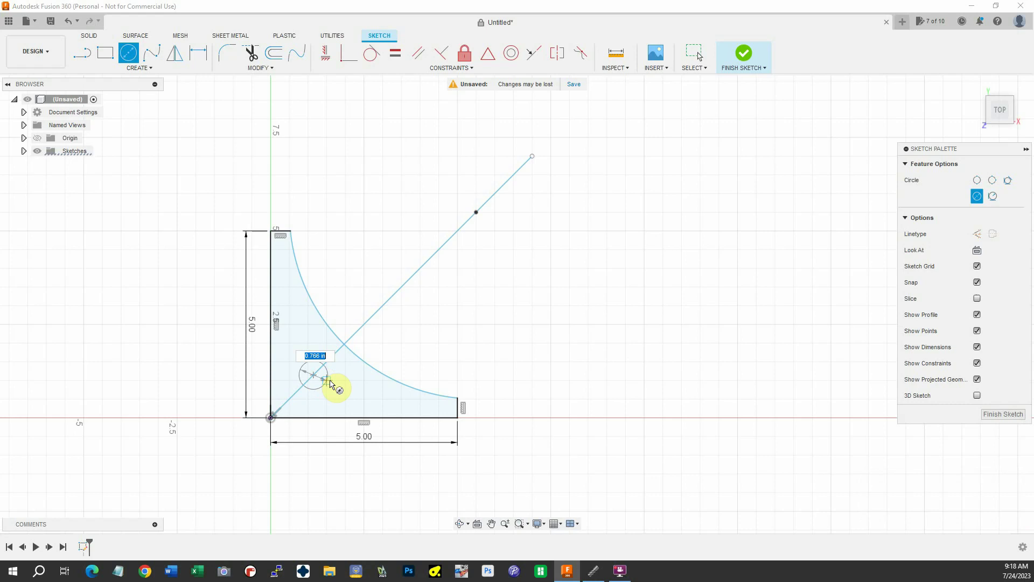
{"action": "left_click", "coordinate": [336, 391]}
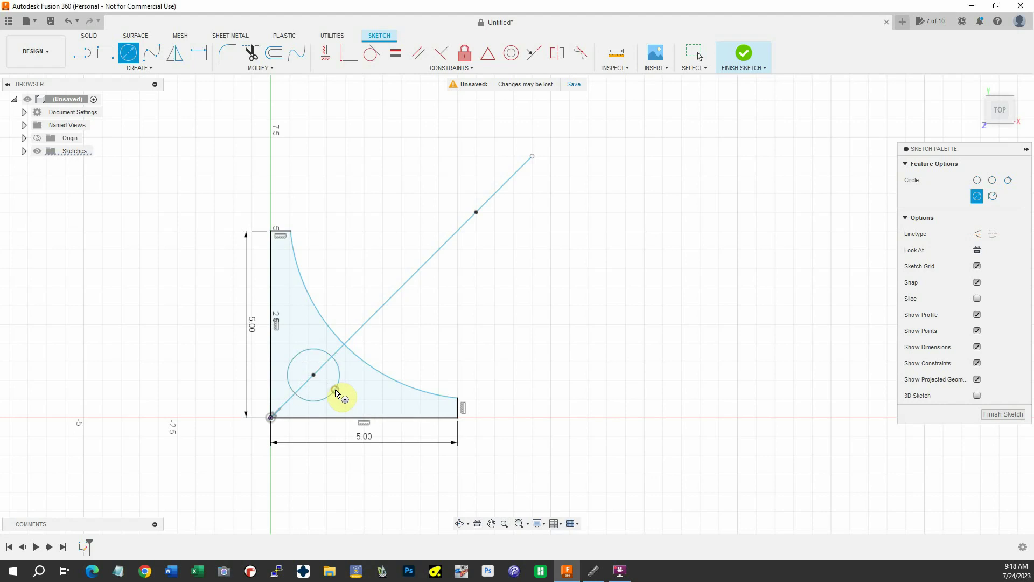
{"action": "left_click", "coordinate": [299, 325]}
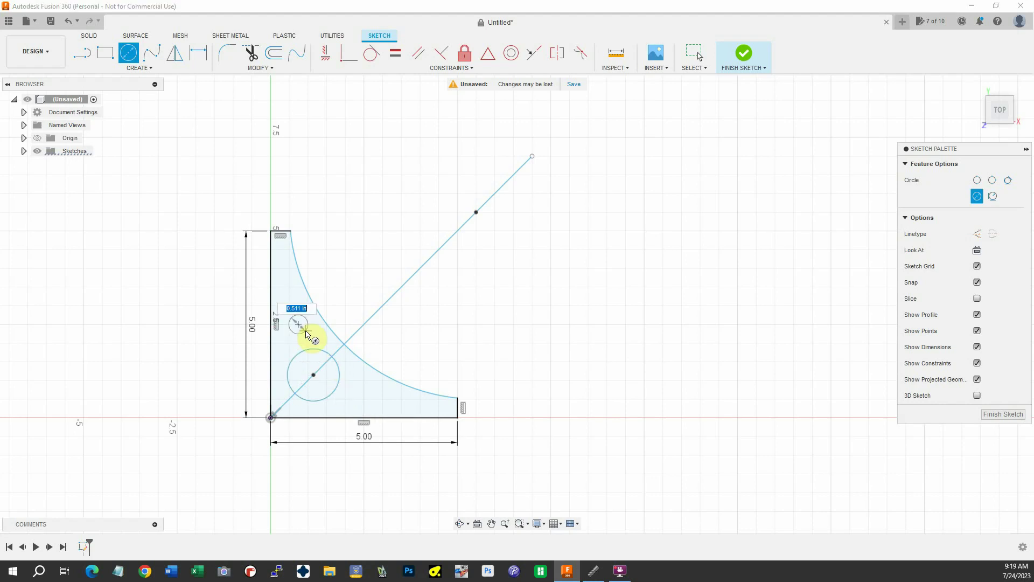
{"action": "left_click", "coordinate": [307, 333]}
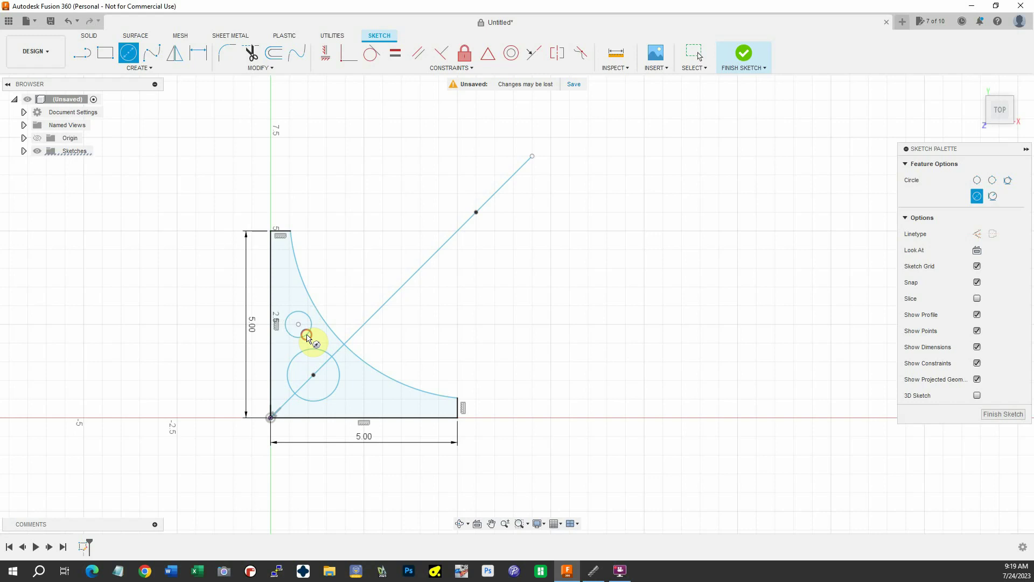
{"action": "left_click", "coordinate": [289, 287]}
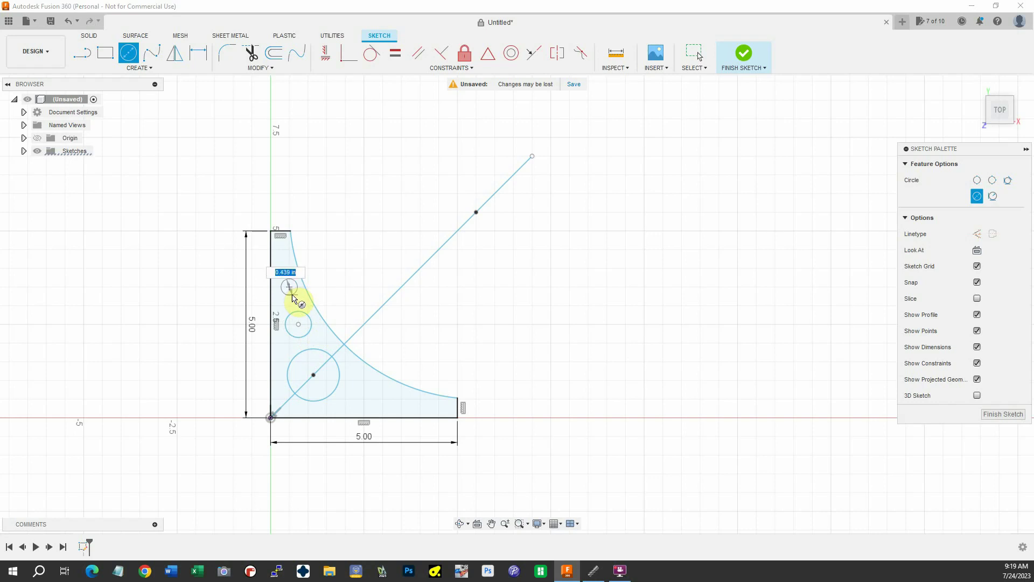
{"action": "left_click", "coordinate": [293, 297]}
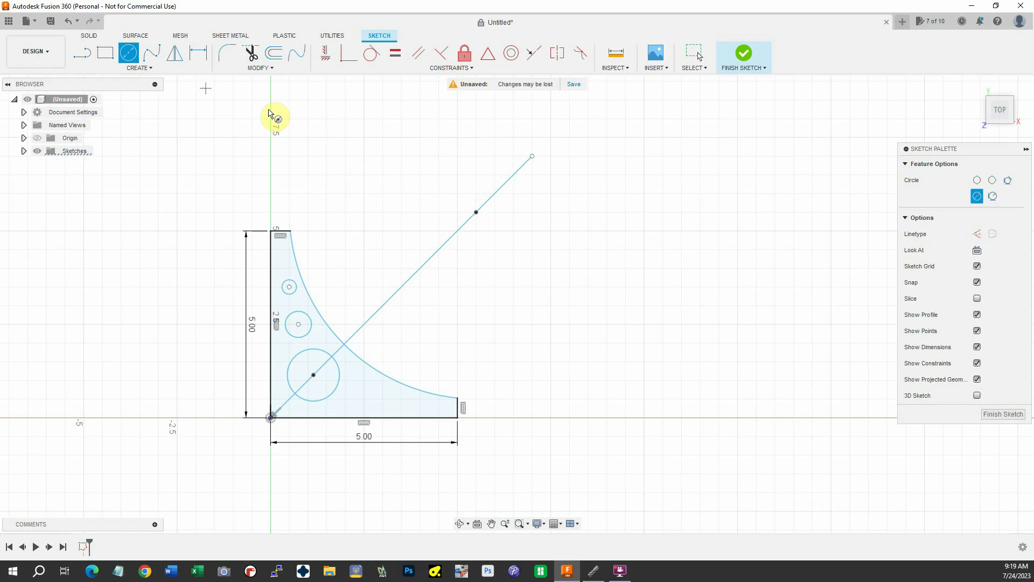
- Mirror the two small circles across the diagonal line, adding matching holes near the bottom edge
{"action": "left_click", "coordinate": [174, 53]}
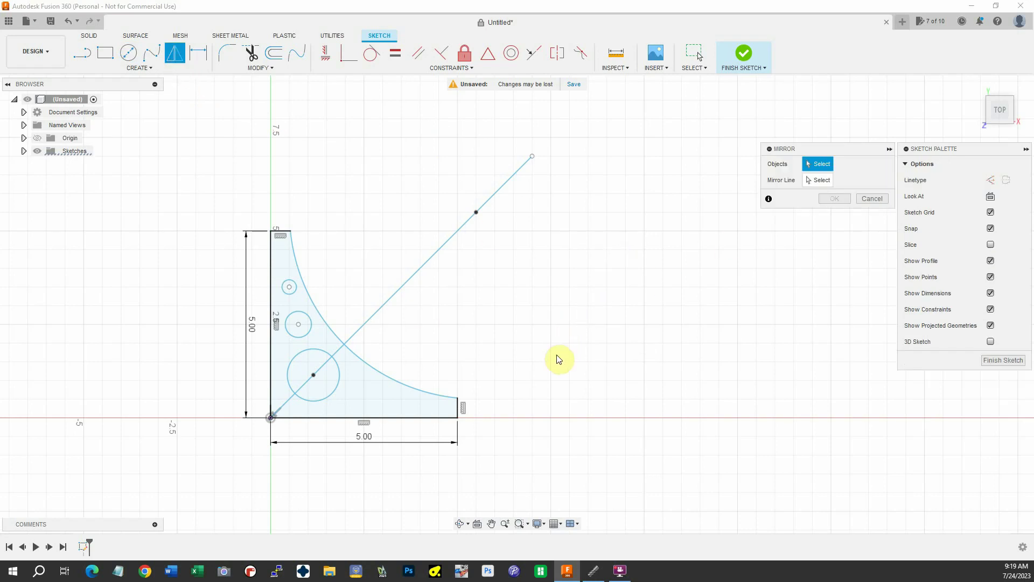
{"action": "left_click", "coordinate": [289, 295]}
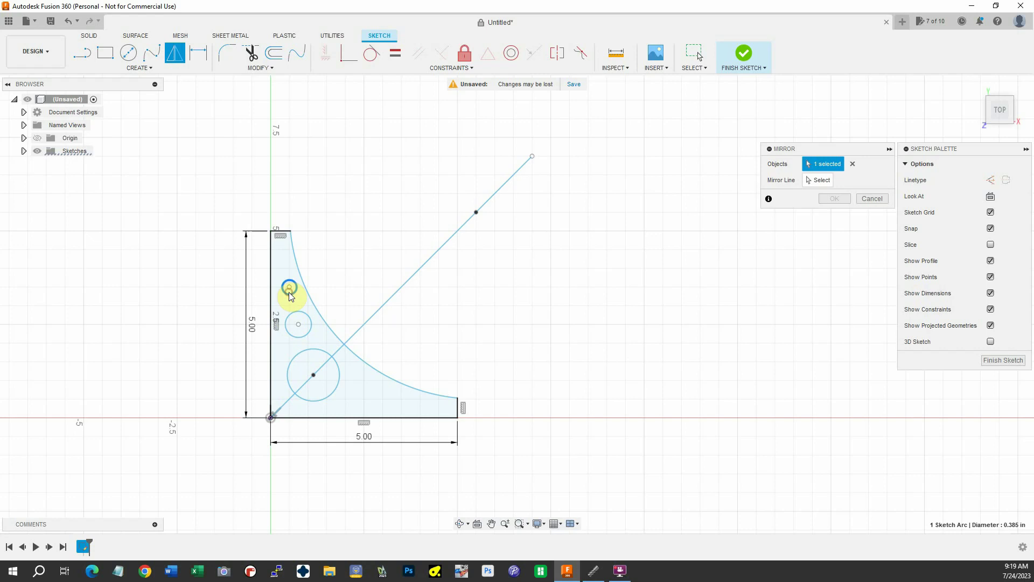
{"action": "left_click", "coordinate": [303, 339]}
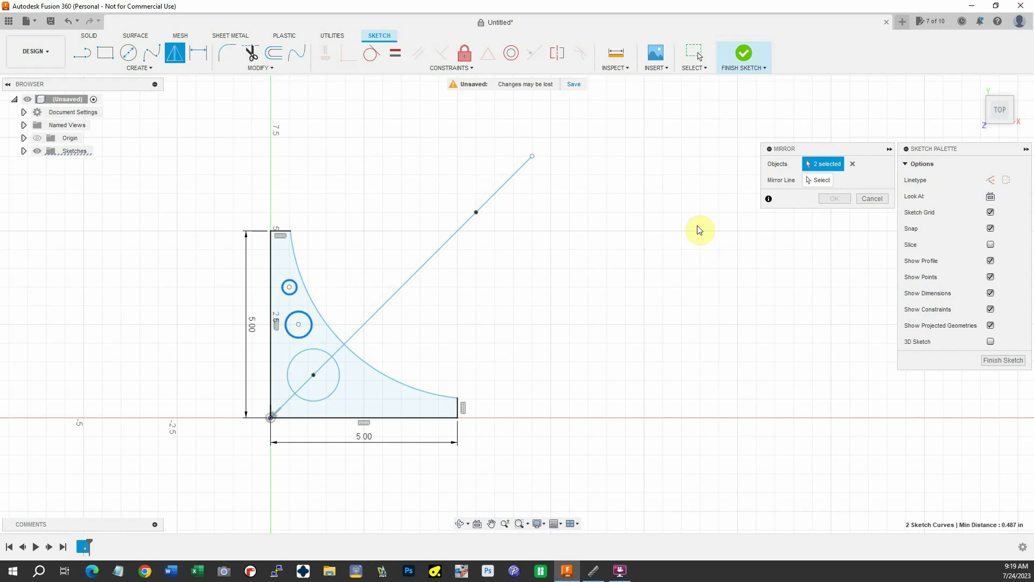
{"action": "left_click", "coordinate": [816, 181]}
{"action": "left_click", "coordinate": [361, 334]}
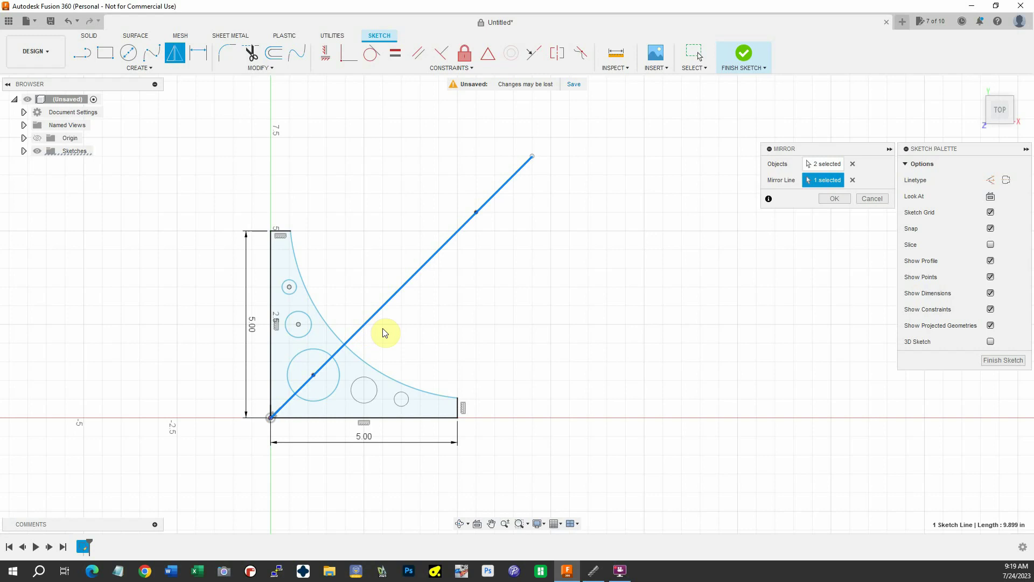
{"action": "left_click", "coordinate": [836, 198]}
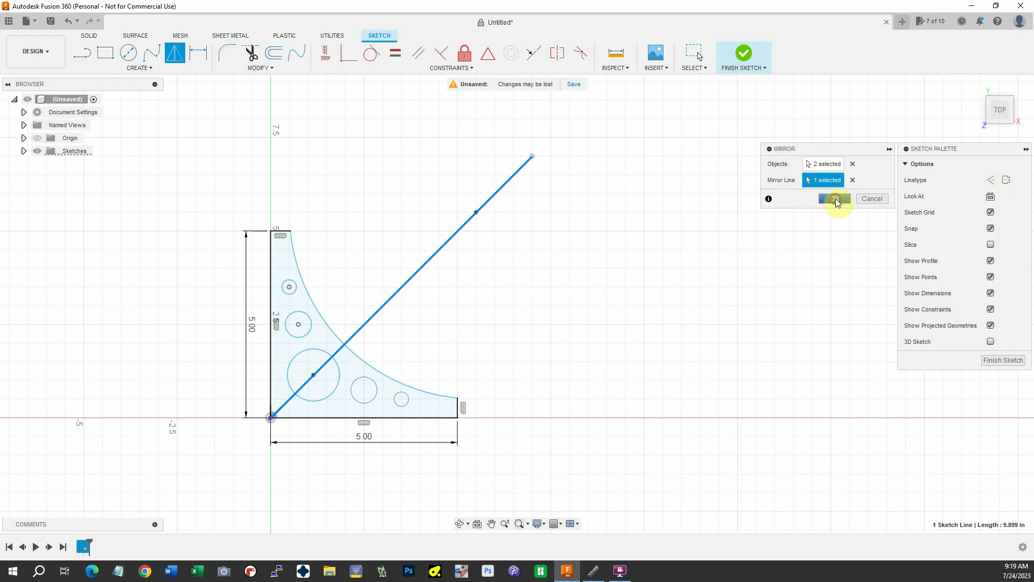
{"action": "left_click", "coordinate": [434, 254]}
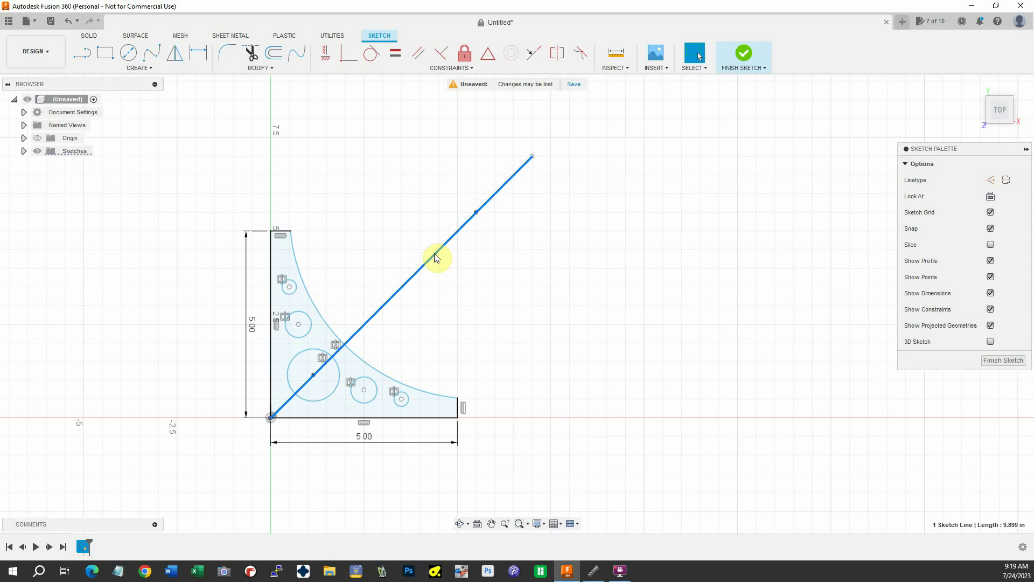
- Delete the diagonal line, leaving the bracket outline with five holes as one profile
{"action": "key", "text": "Delete"}
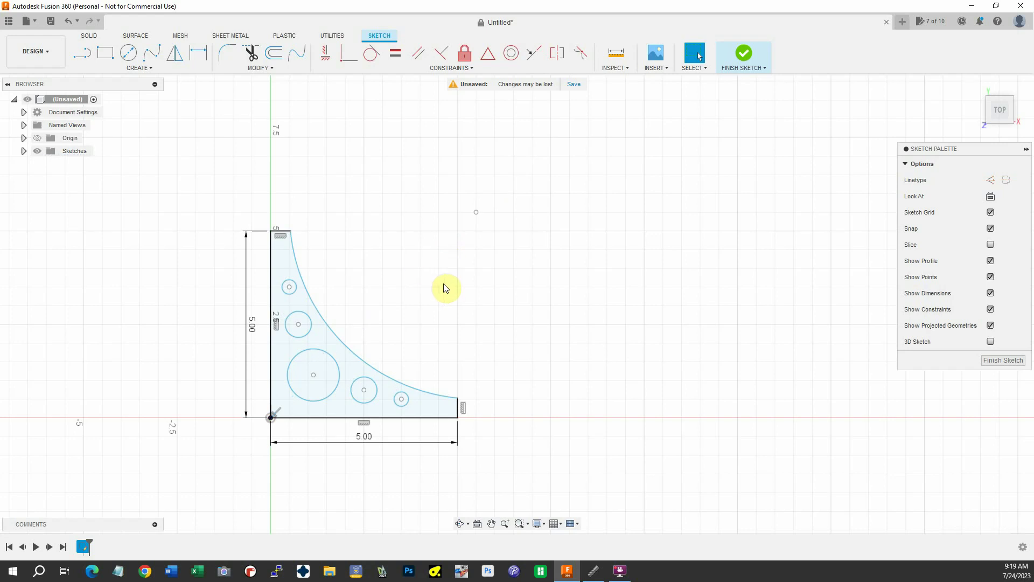
{"action": "left_click", "coordinate": [348, 360]}
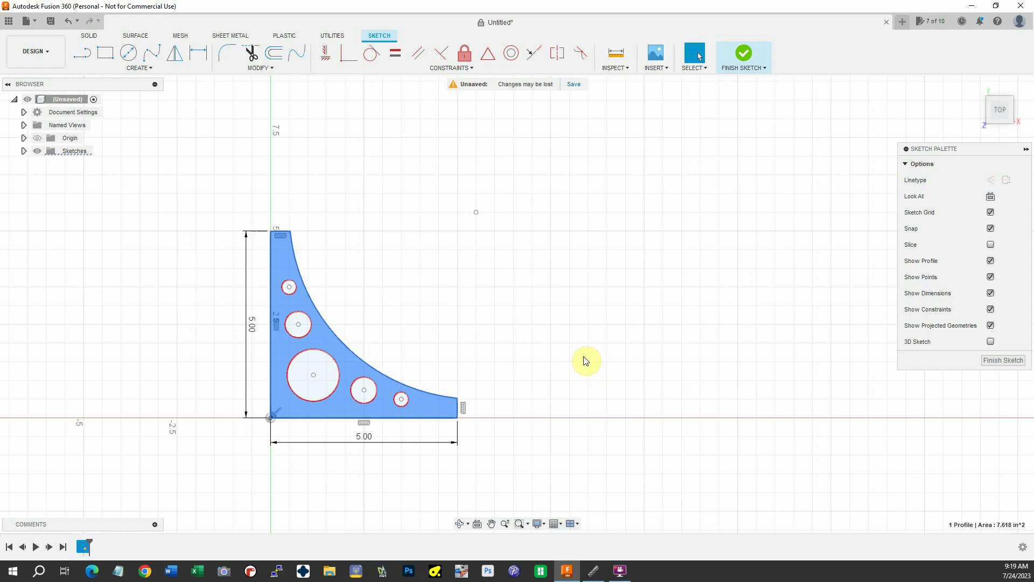
{"action": "left_click", "coordinate": [408, 377]}
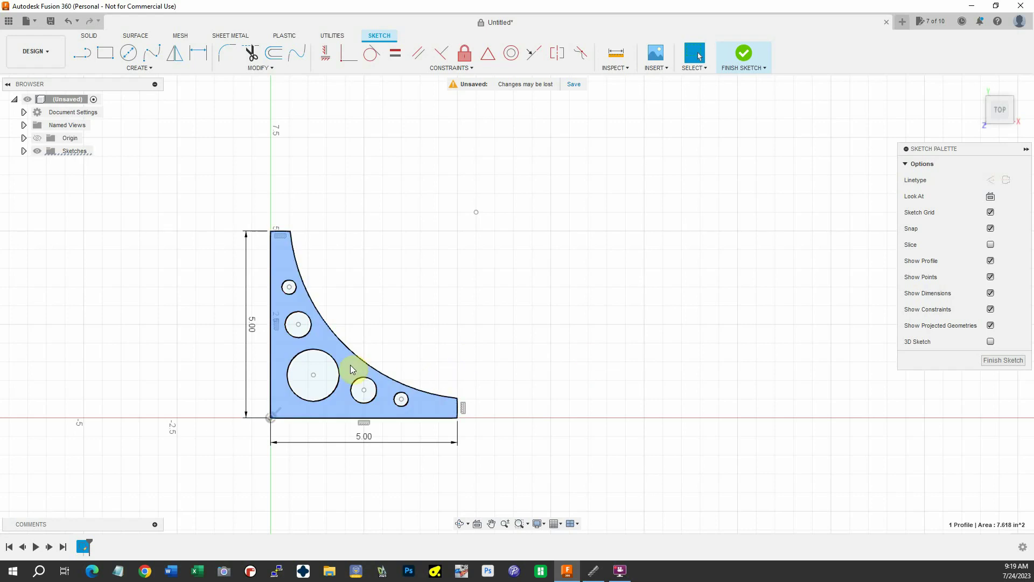
- Extrude the bracket profile 0.0625 in thick into a solid body
{"action": "left_click", "coordinate": [339, 345]}
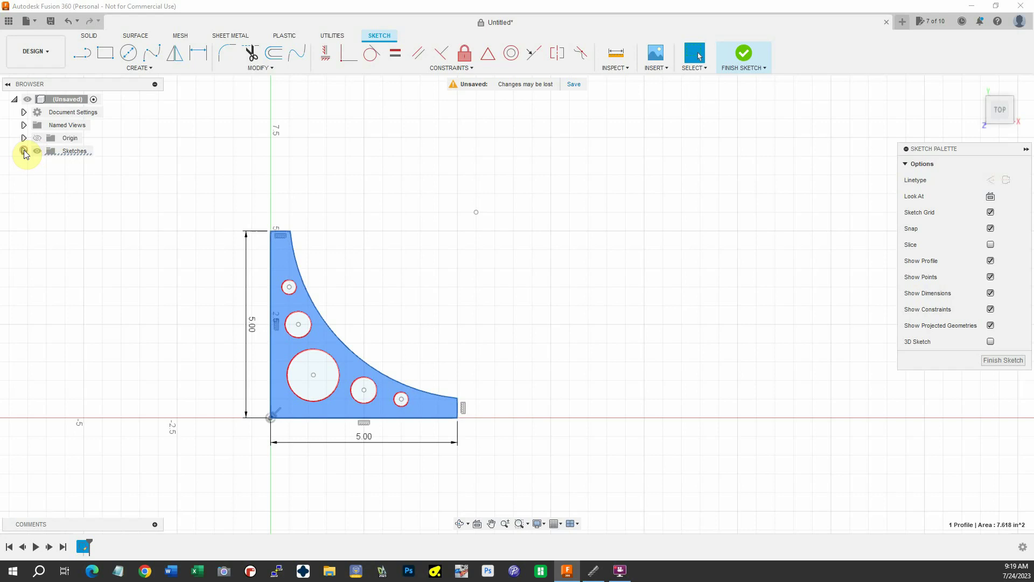
{"action": "left_click", "coordinate": [24, 151]}
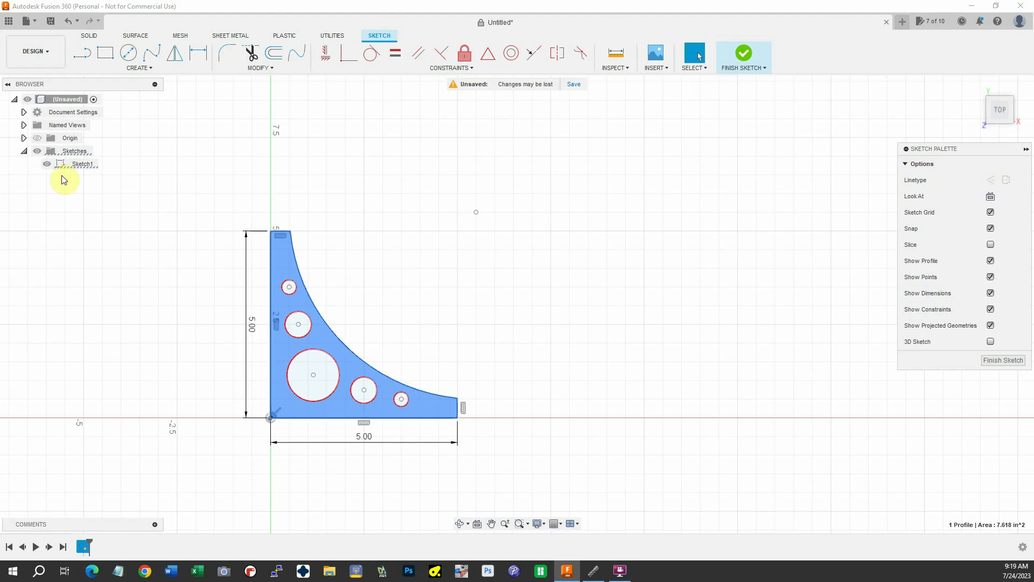
{"action": "left_click", "coordinate": [346, 376]}
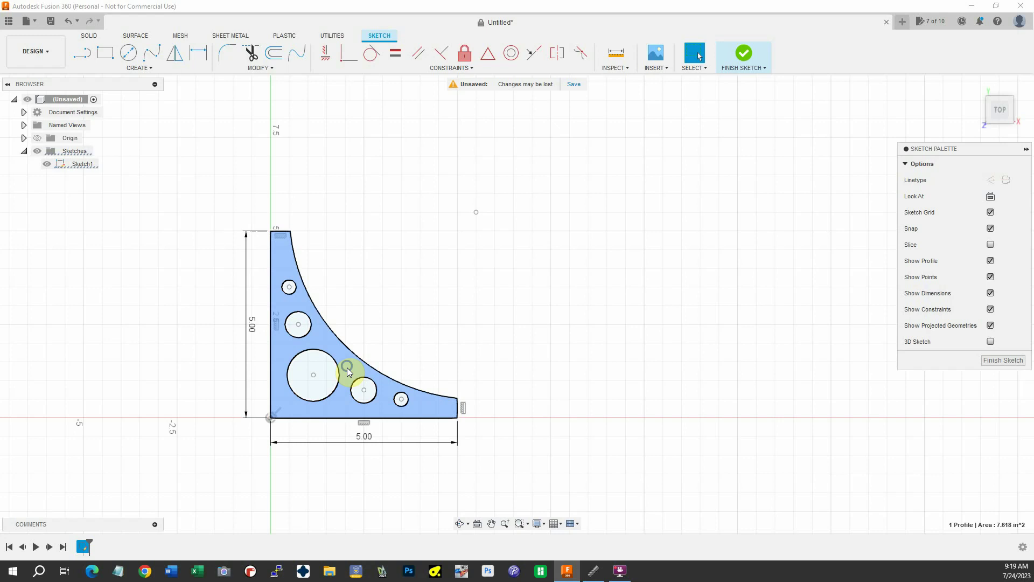
{"action": "right_click", "coordinate": [349, 372]}
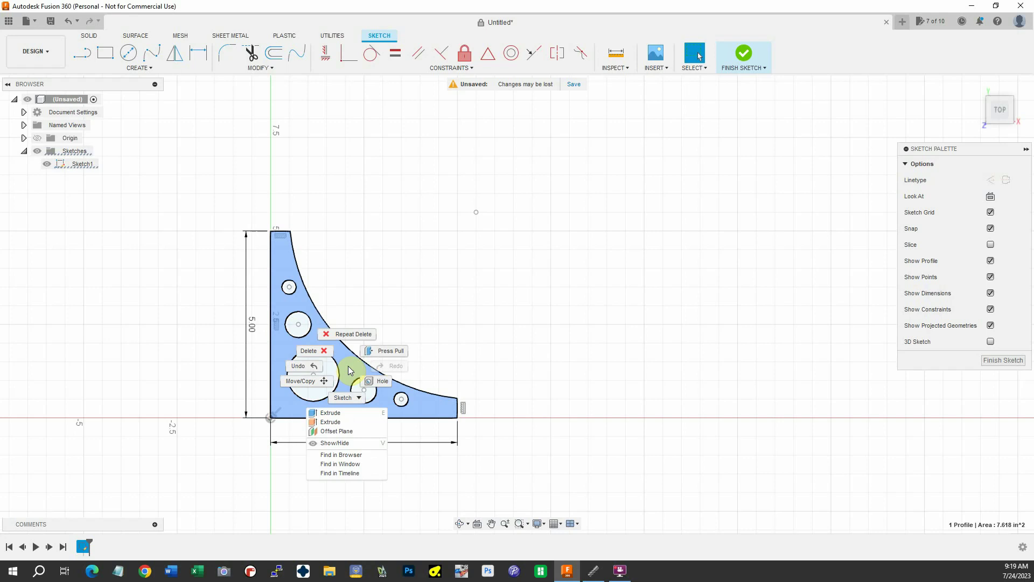
{"action": "left_click", "coordinate": [331, 413]}
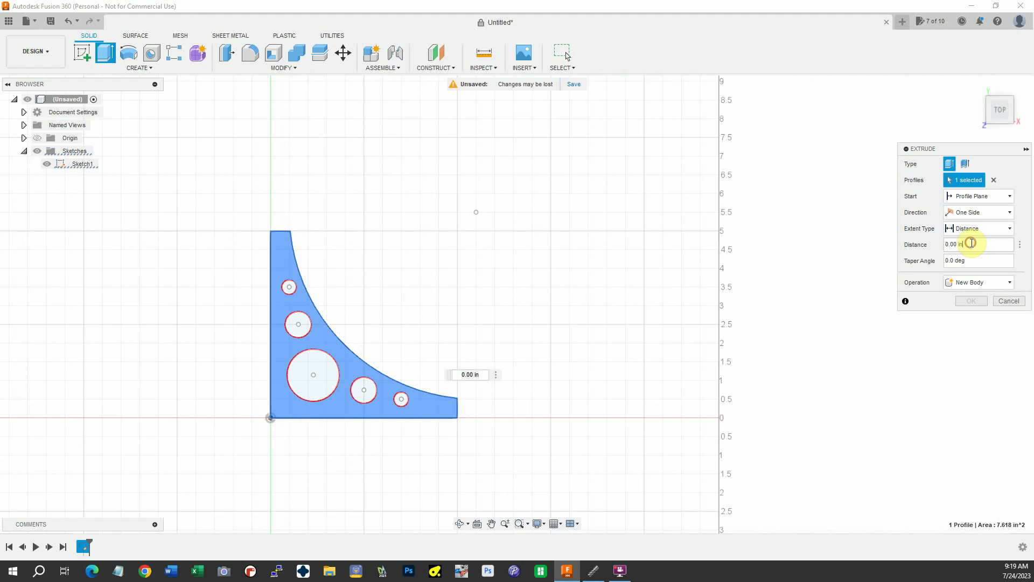
{"action": "left_click_drag", "start_coordinate": [971, 243], "coordinate": [917, 250]}
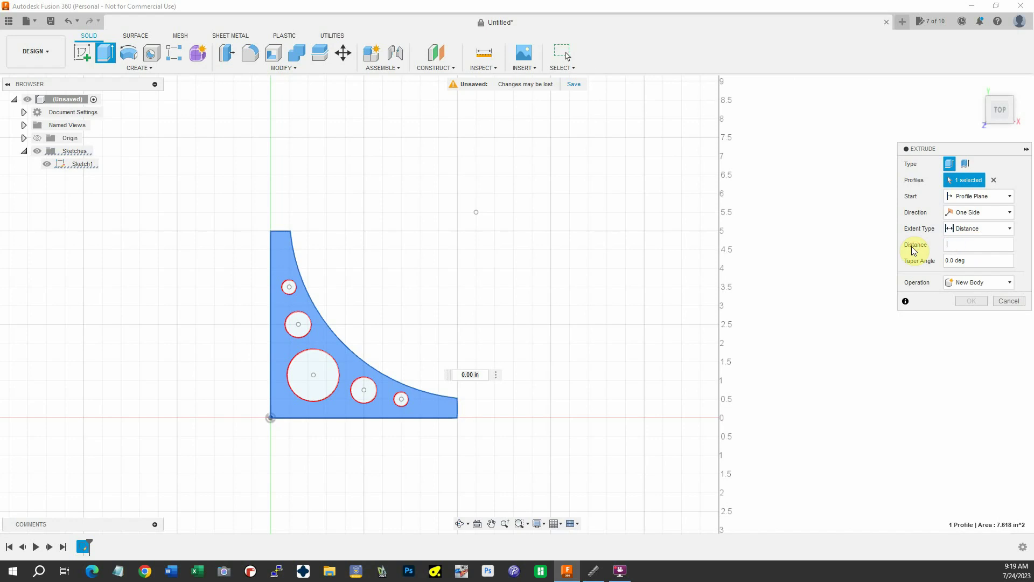
{"action": "type", "text": ".0625"}
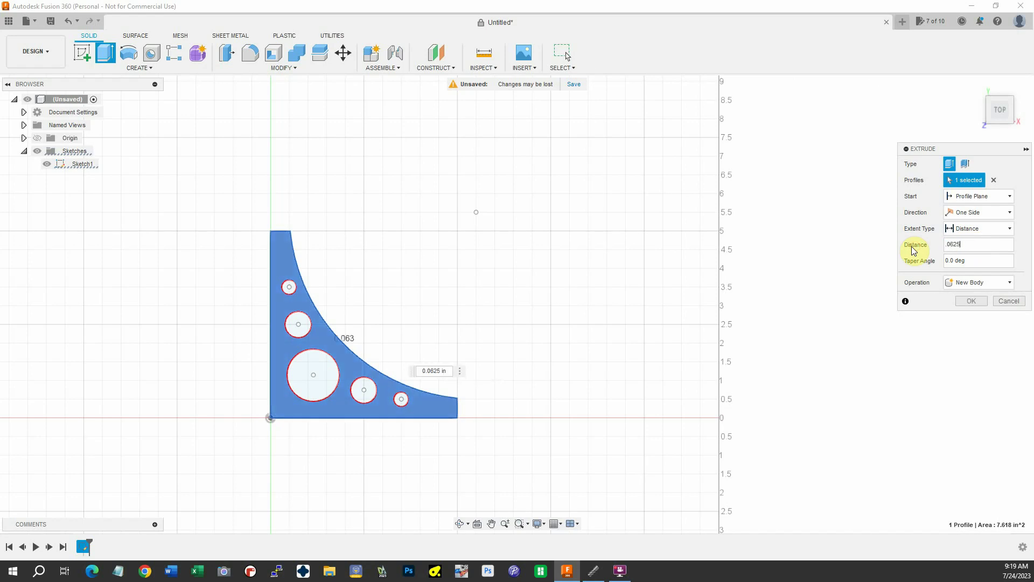
{"action": "key", "text": "Return"}
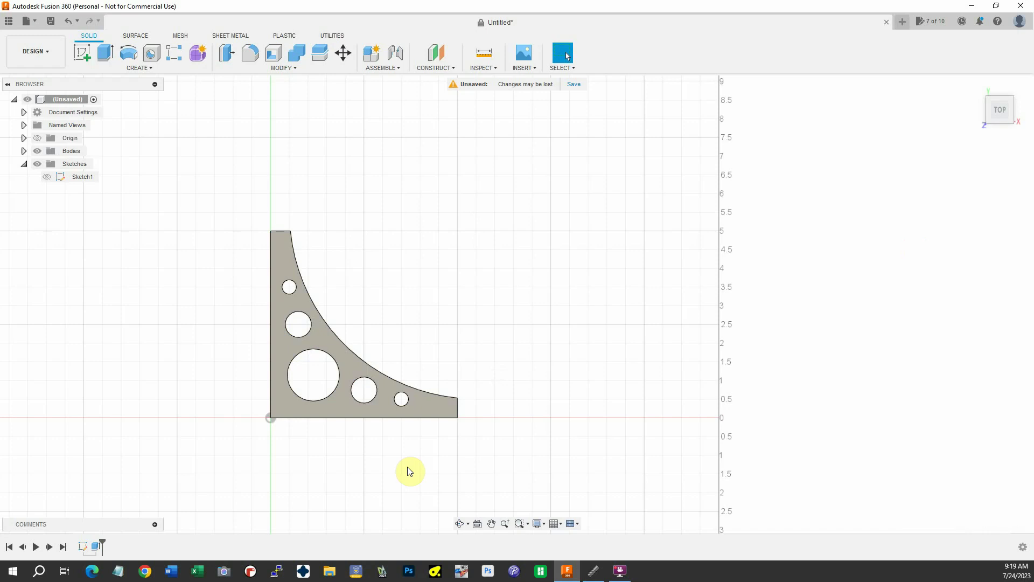
{"action": "mouse_move", "coordinate": [454, 338]}
{"action": "middle_mouse_down"}
{"action": "mouse_move", "coordinate": [467, 321]}
{"action": "mouse_move", "coordinate": [451, 329]}
{"action": "mouse_move", "coordinate": [505, 293]}
{"action": "middle_mouse_up"}
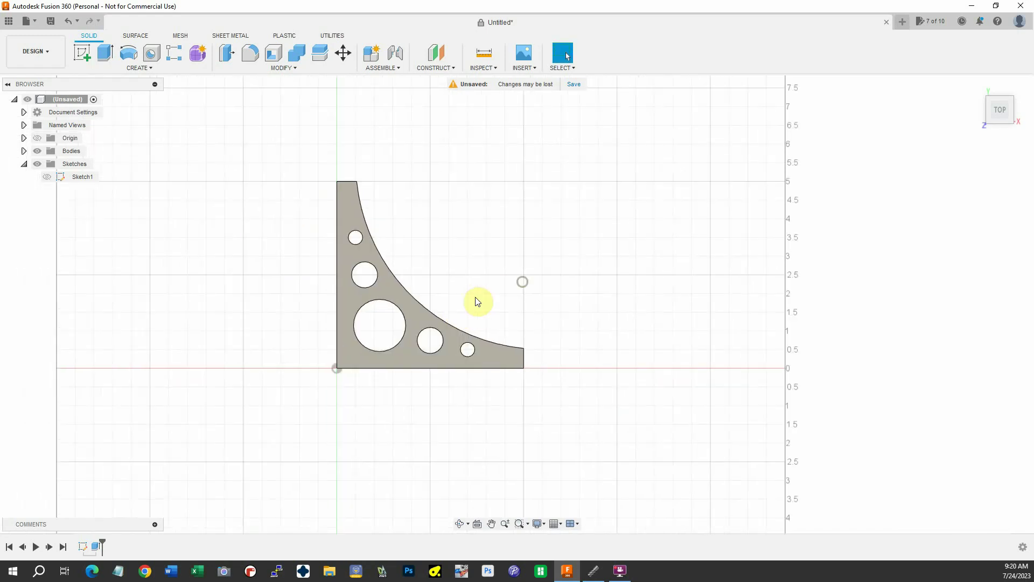
{"action": "middle_click_drag", "start_coordinate": [448, 253], "coordinate": [417, 282], "text": "shift"}
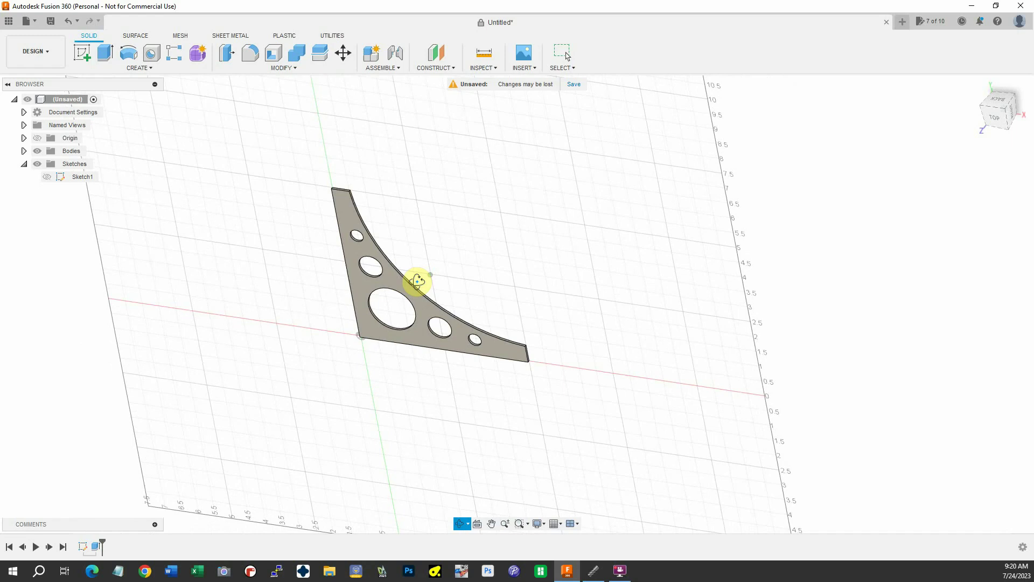
{"action": "left_click", "coordinate": [994, 115]}
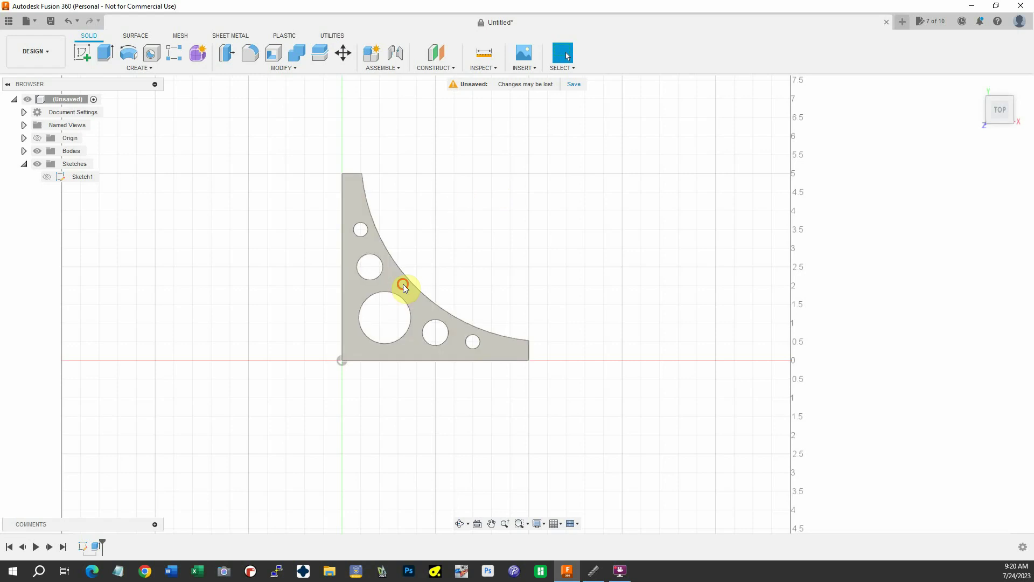
- Start Sketch2 on the bracket's top face and project the face with its five holes into it
{"action": "left_click", "coordinate": [403, 286]}
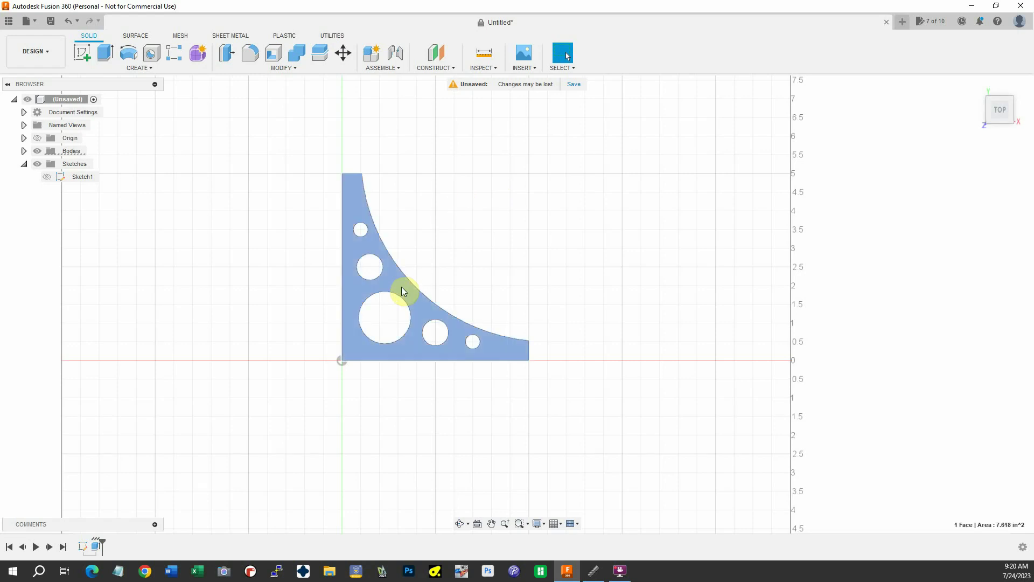
{"action": "key", "text": "p"}
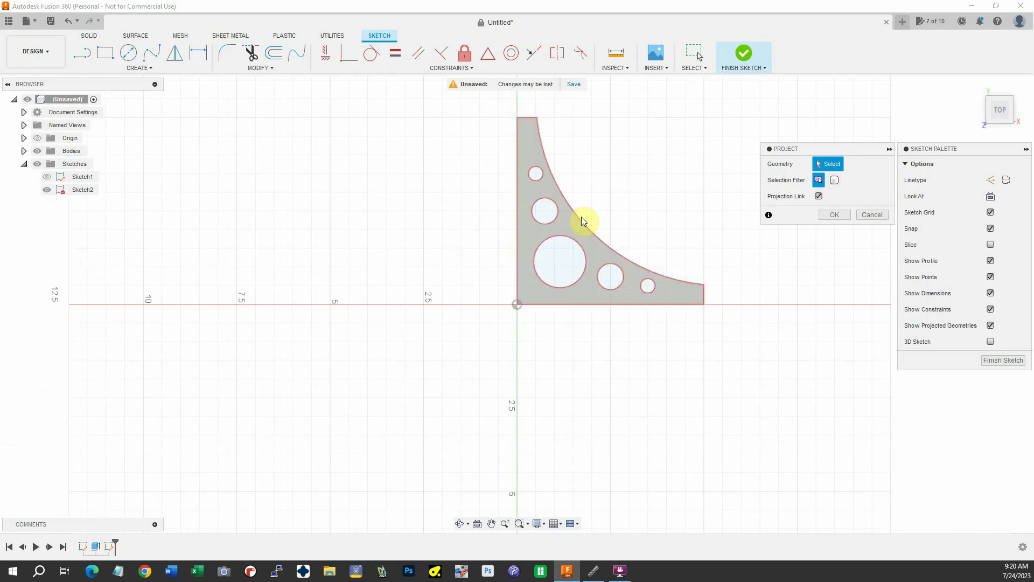
{"action": "left_click", "coordinate": [567, 234]}
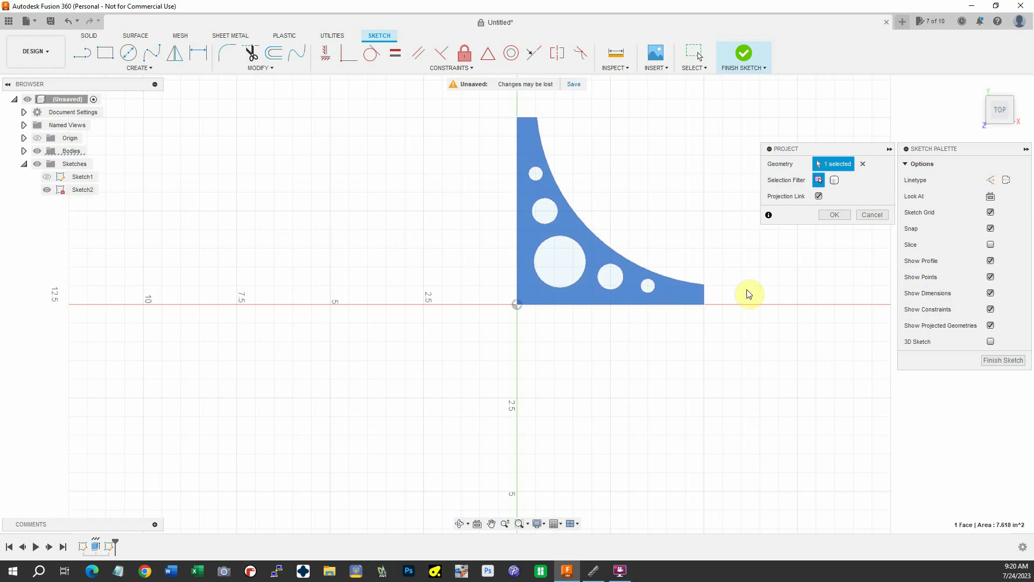
{"action": "left_click", "coordinate": [843, 221]}
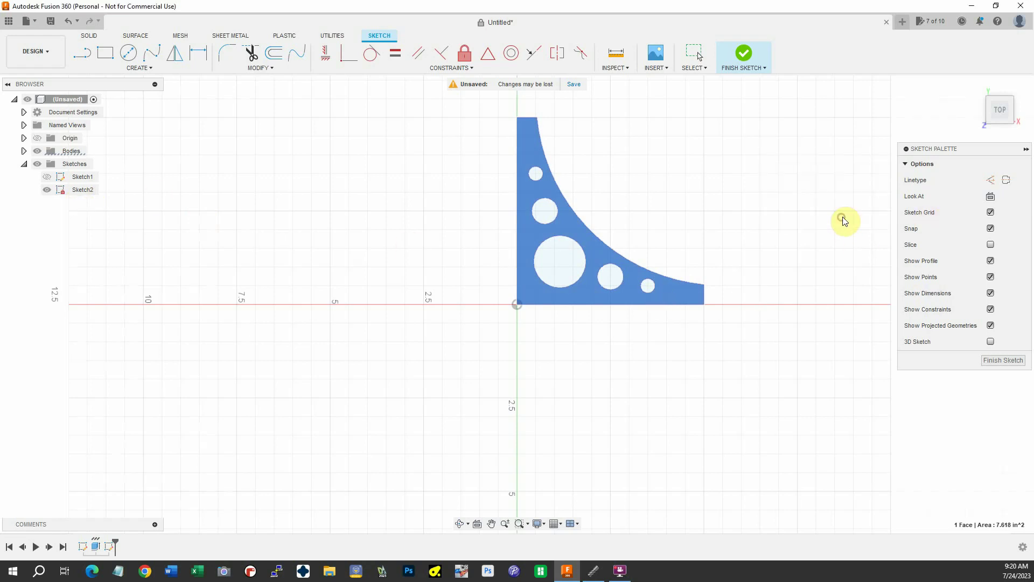
- Export Sketch2 as Bracket.dxf to the Desktop, replacing the existing file
{"action": "right_click", "coordinate": [74, 190]}
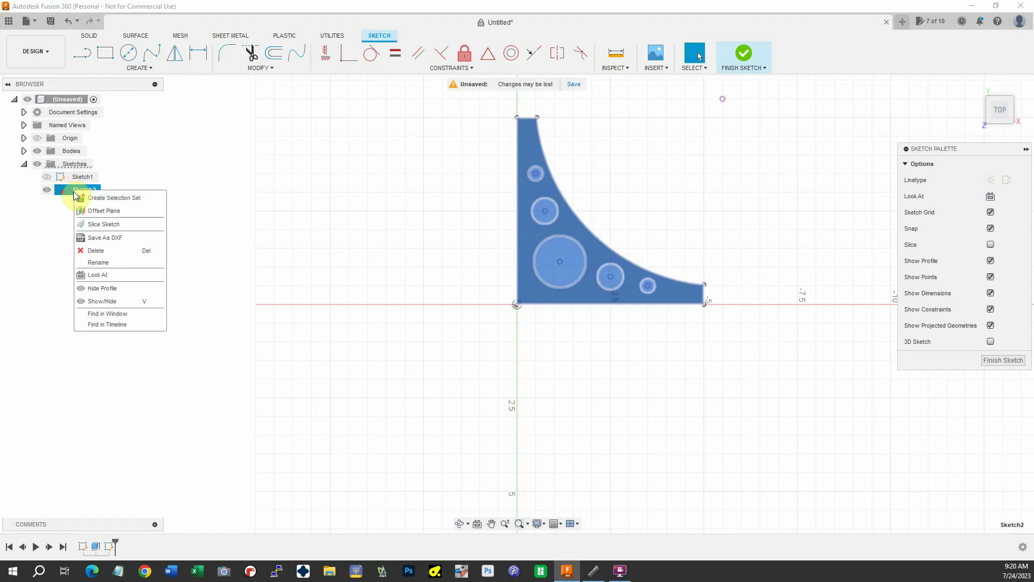
{"action": "left_click", "coordinate": [107, 238]}
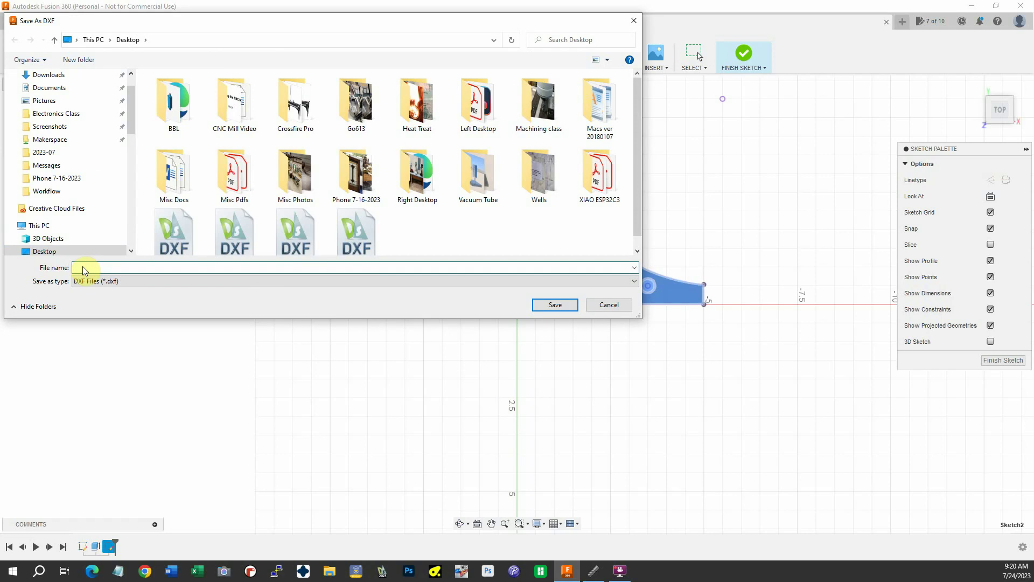
{"action": "type", "text": "Bracket"}
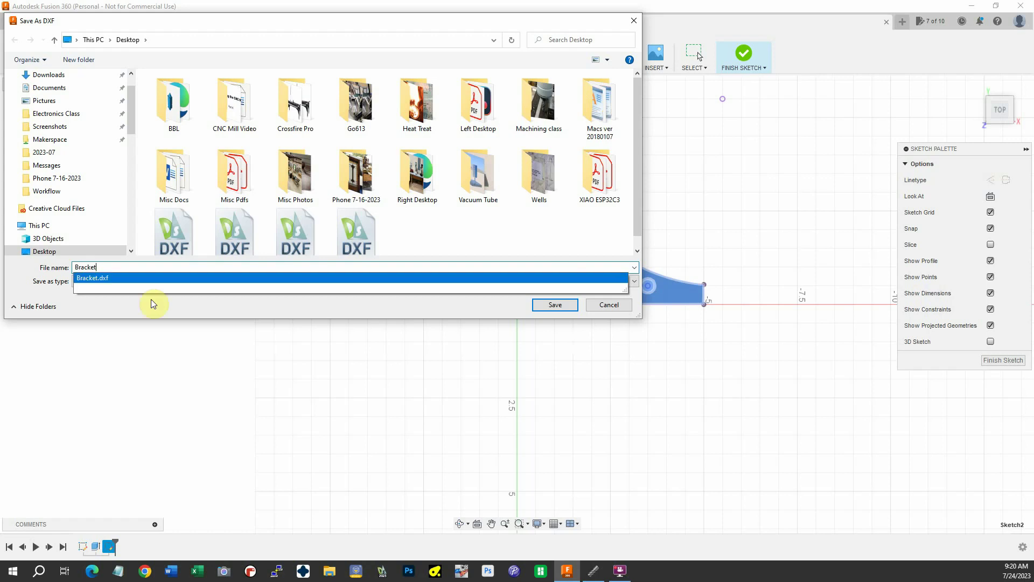
{"action": "left_click", "coordinate": [544, 306]}
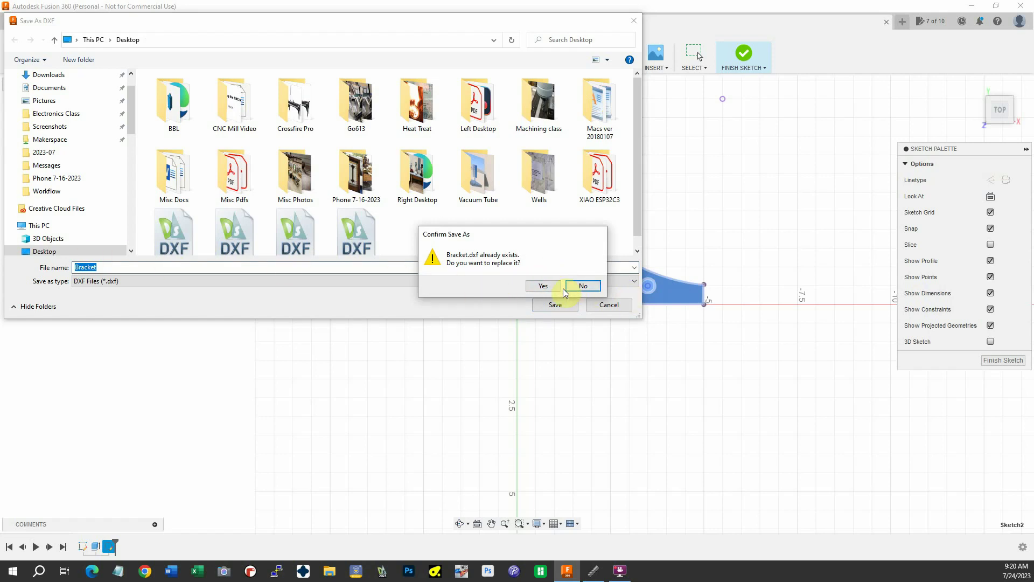
{"action": "left_click", "coordinate": [549, 287]}
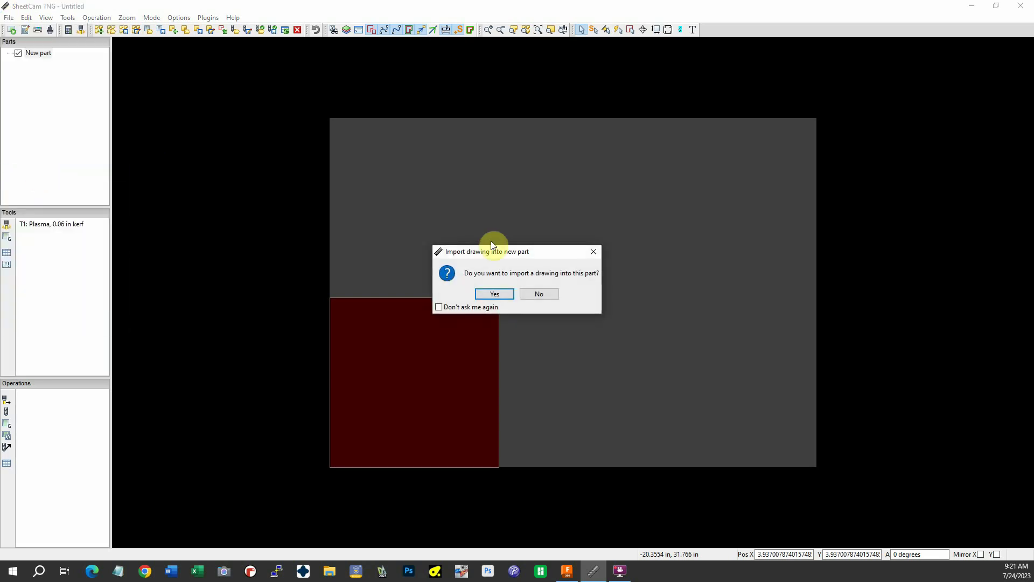
- Import Bracket.dxf from the Desktop as the part's drawing
{"action": "left_click", "coordinate": [494, 294]}
{"action": "scroll", "coordinate": [469, 189], "scroll_direction": "down", "scroll_amount": 3}
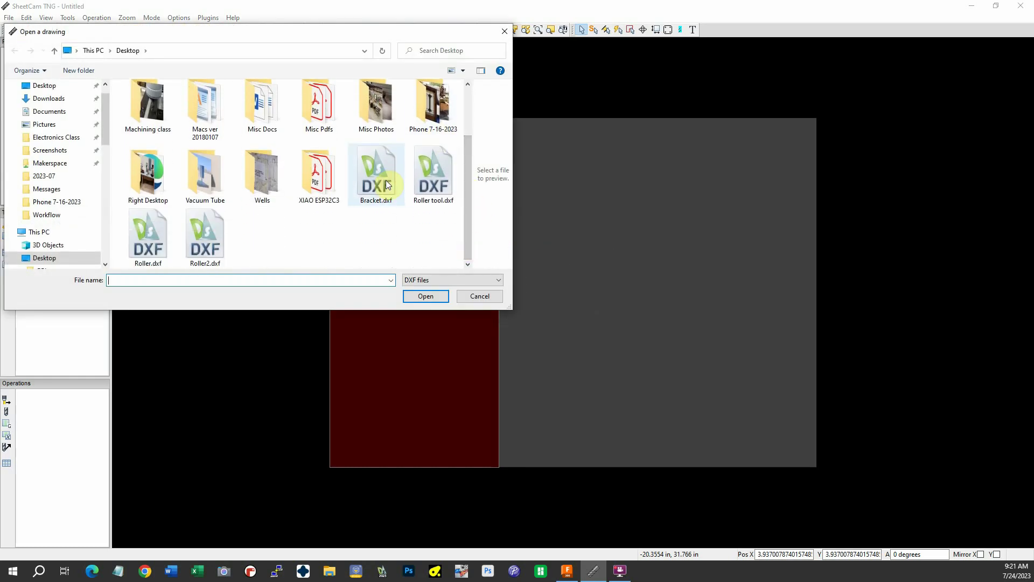
{"action": "left_click", "coordinate": [392, 195]}
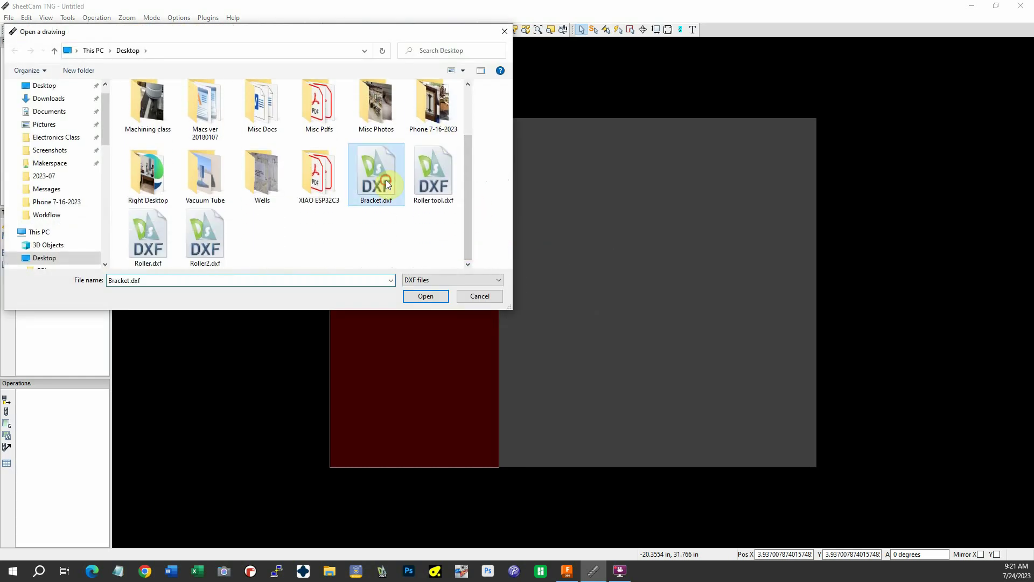
{"action": "left_click", "coordinate": [436, 299]}
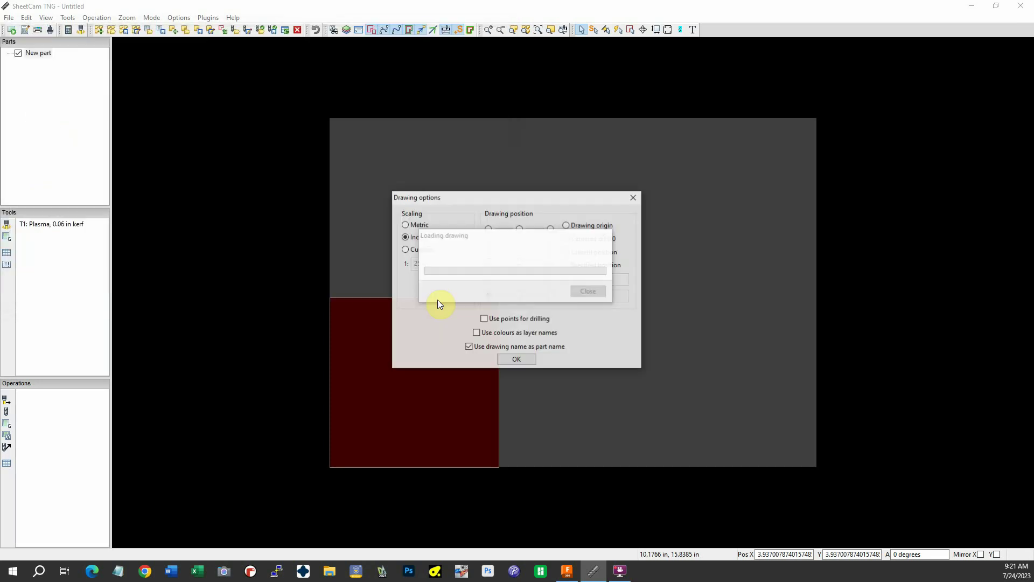
- Accept the default drawing options to load Bracket.dxf into the part
{"action": "left_click", "coordinate": [515, 361]}
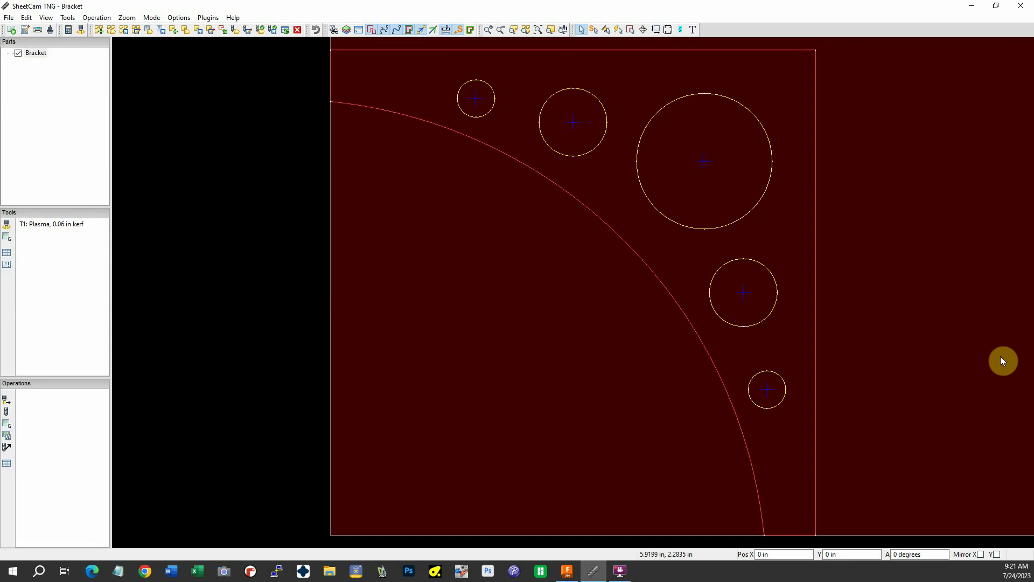
{"action": "scroll", "coordinate": [706, 276], "scroll_direction": "down", "scroll_amount": 5}
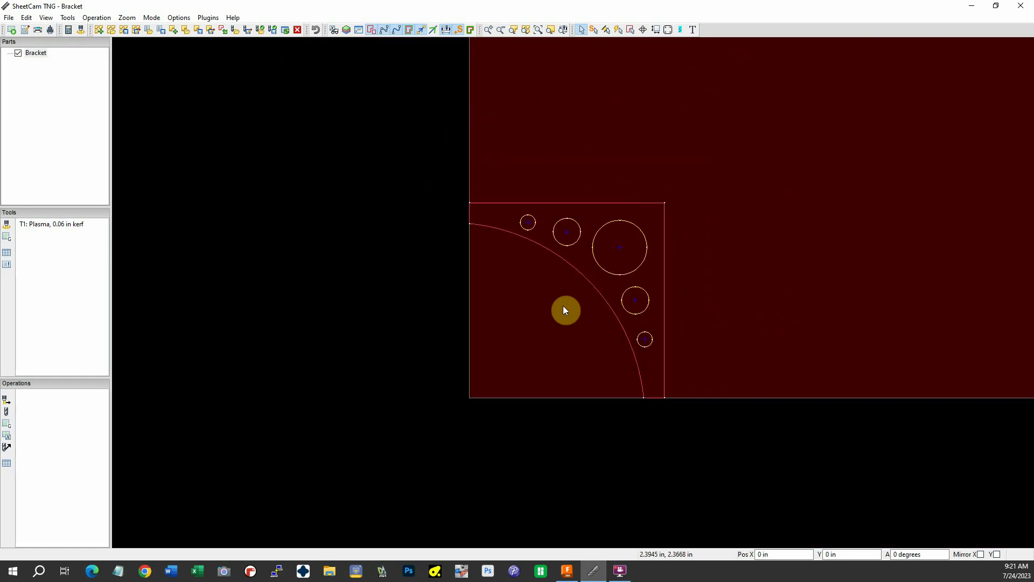
{"action": "middle_click_drag", "start_coordinate": [725, 272], "coordinate": [527, 330]}
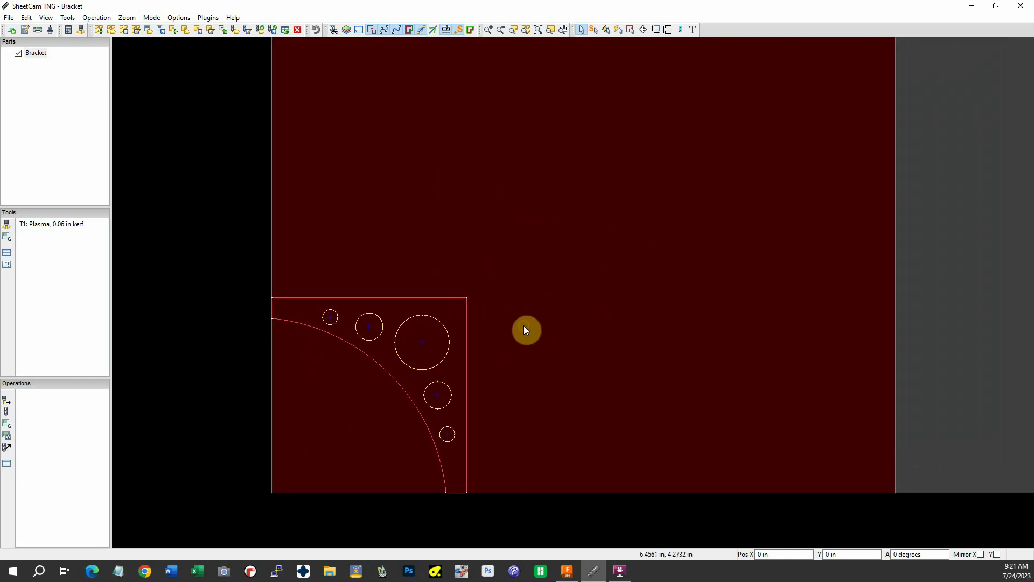
- Rotate the part 180 degrees so its square corner sits at bottom left
{"action": "left_click", "coordinate": [894, 555]}
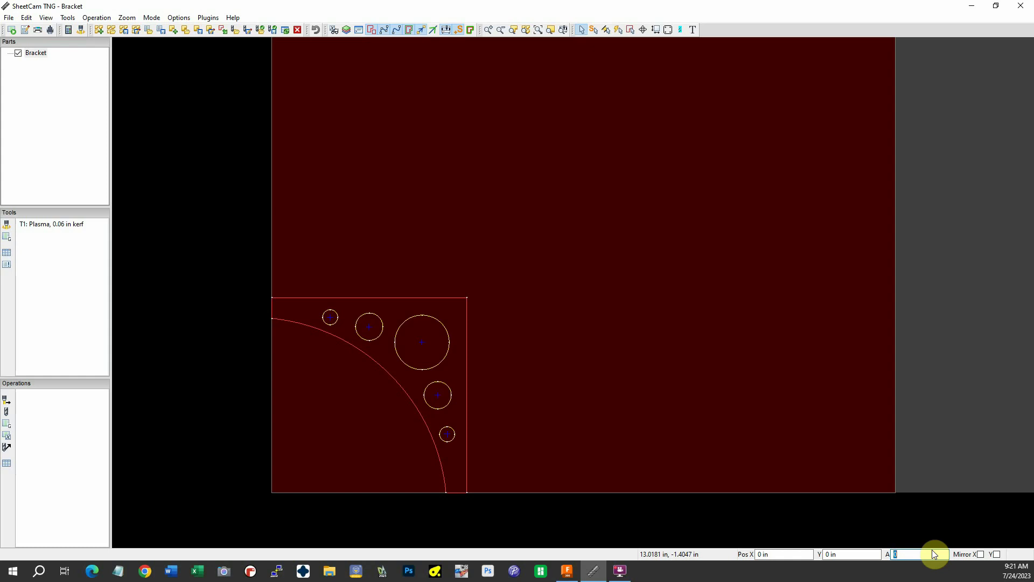
{"action": "type", "text": "18"}
{"action": "key", "text": "Return"}
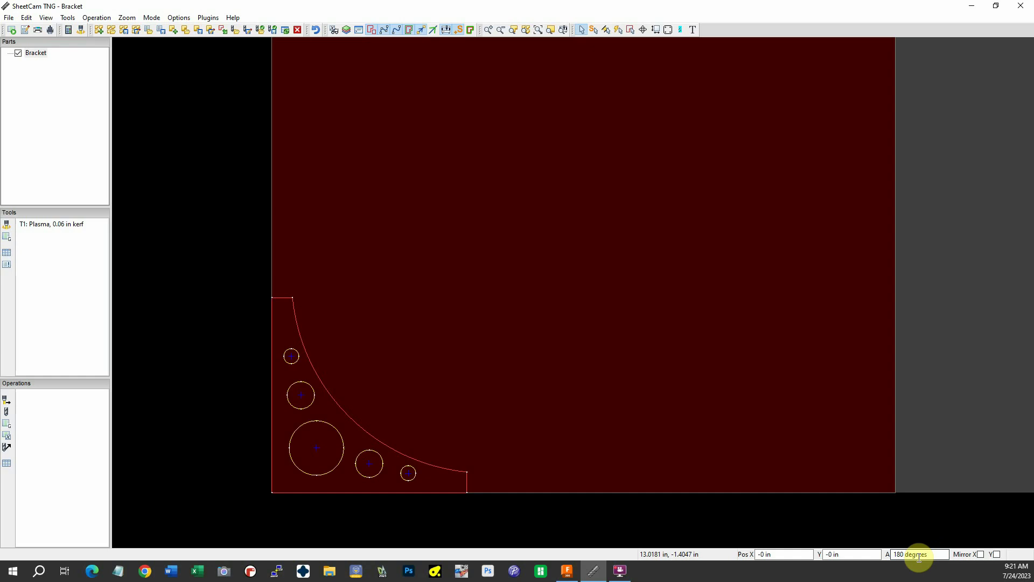
{"action": "scroll", "coordinate": [303, 447], "scroll_direction": "down", "scroll_amount": 2}
{"action": "scroll", "coordinate": [303, 447], "scroll_direction": "up", "scroll_amount": 3}
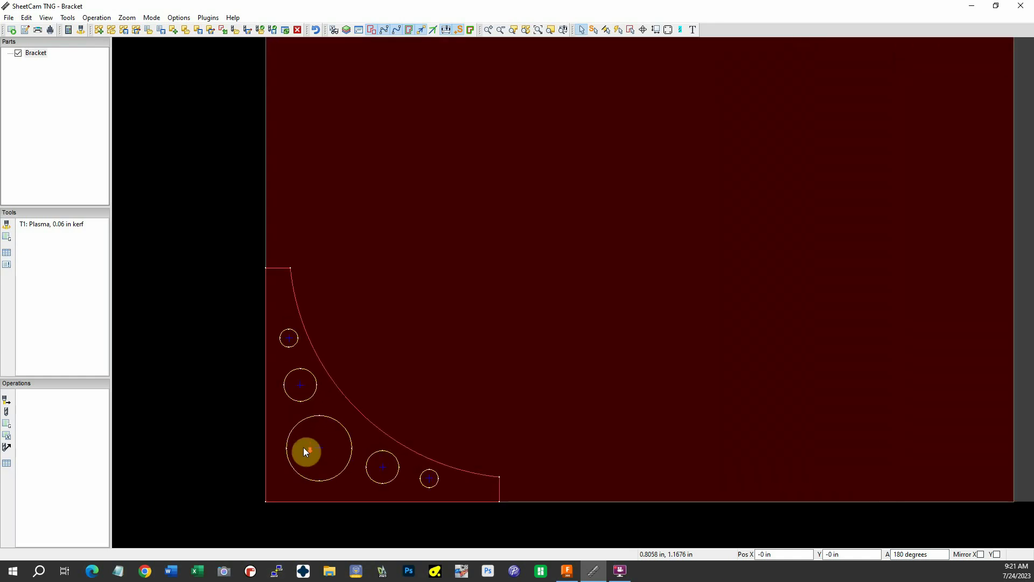
{"action": "scroll", "coordinate": [305, 452], "scroll_direction": "up", "scroll_amount": 1}
{"action": "middle_click_drag", "start_coordinate": [318, 451], "coordinate": [347, 410]}
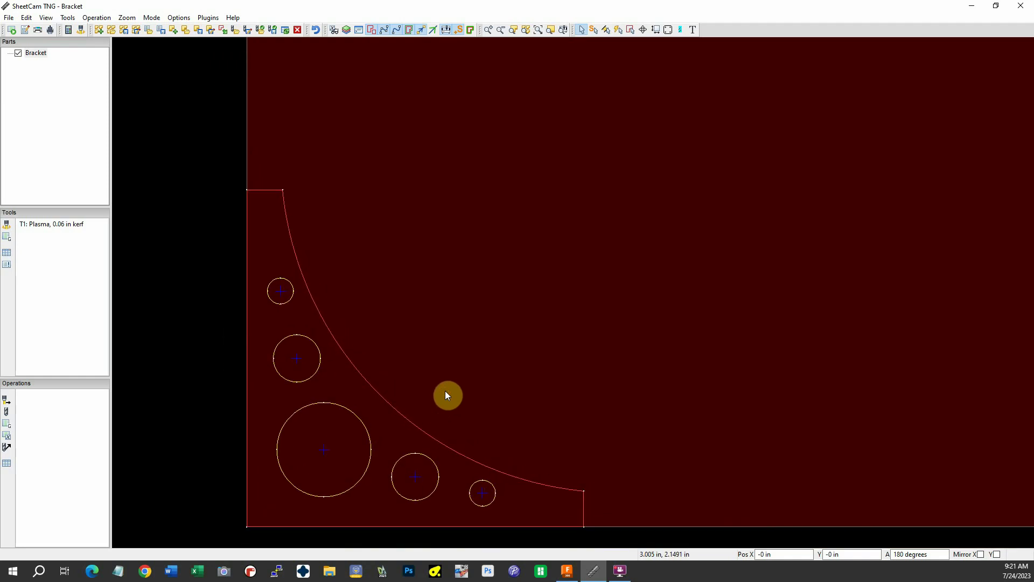
{"action": "middle_click_drag", "start_coordinate": [453, 386], "coordinate": [545, 296]}
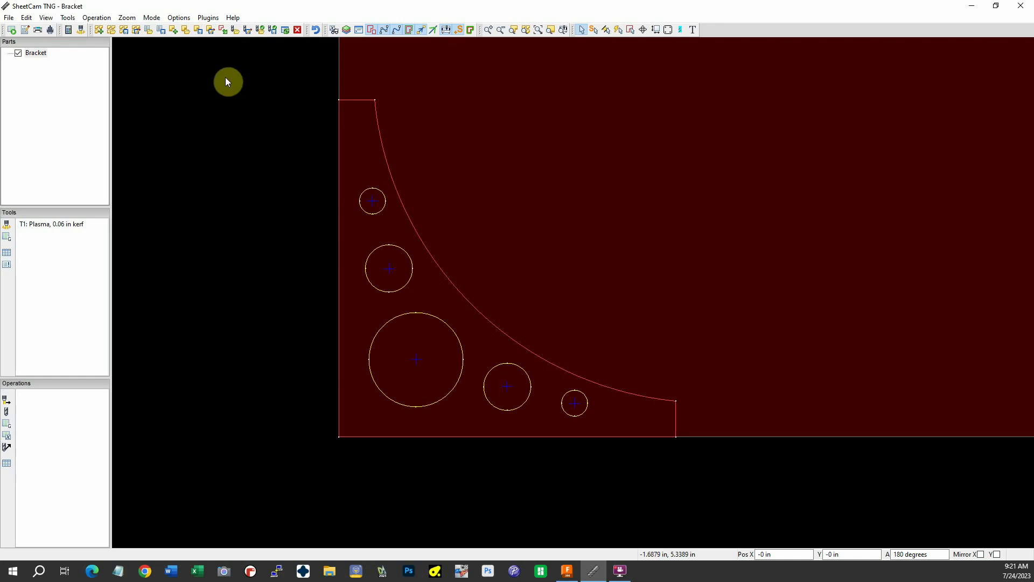
- Add an Outside Offset plasma cut with arc lead in/out around outline and five holes
{"action": "left_click", "coordinate": [96, 17]}
{"action": "left_click", "coordinate": [105, 30]}
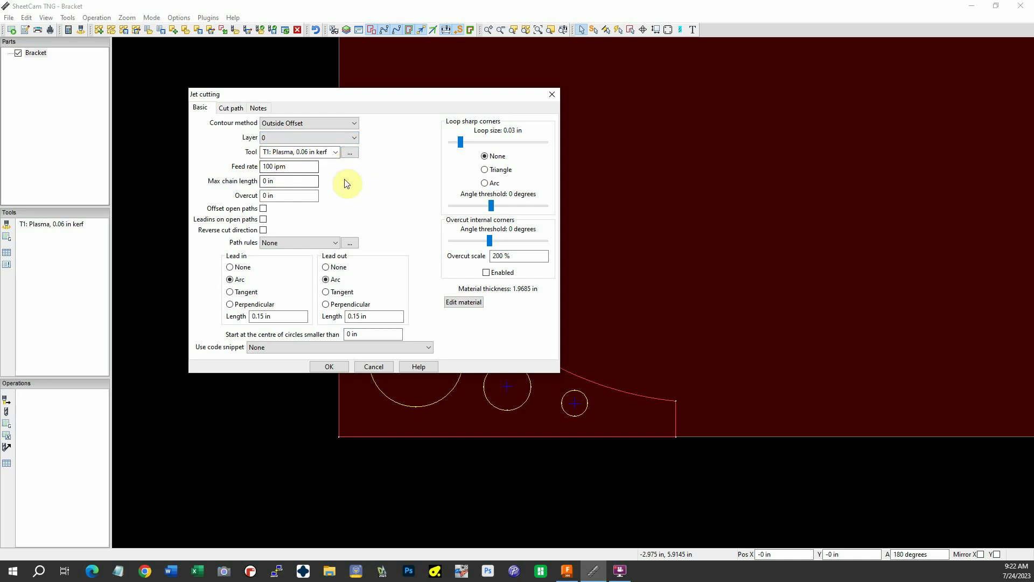
{"action": "left_click", "coordinate": [343, 367]}
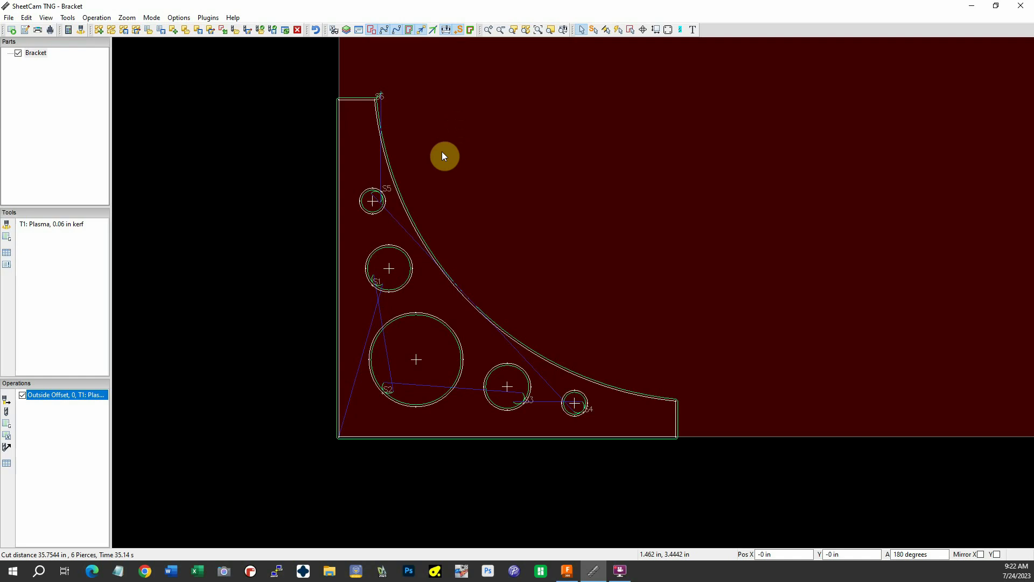
- Post-process the toolpaths and save the G-code as Bracket.tap on the Desktop
{"action": "left_click", "coordinate": [10, 32]}
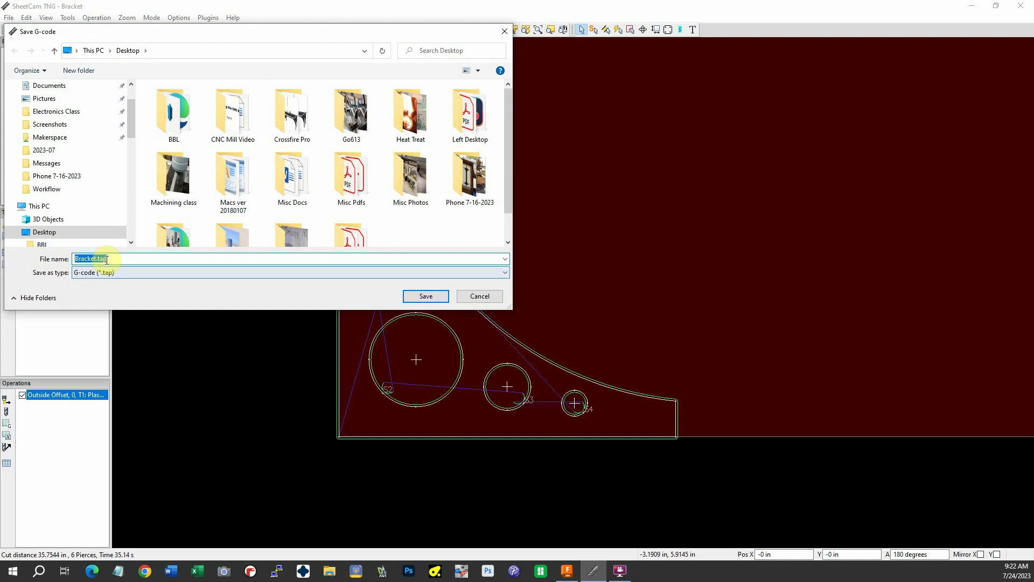
{"action": "left_click", "coordinate": [424, 297]}
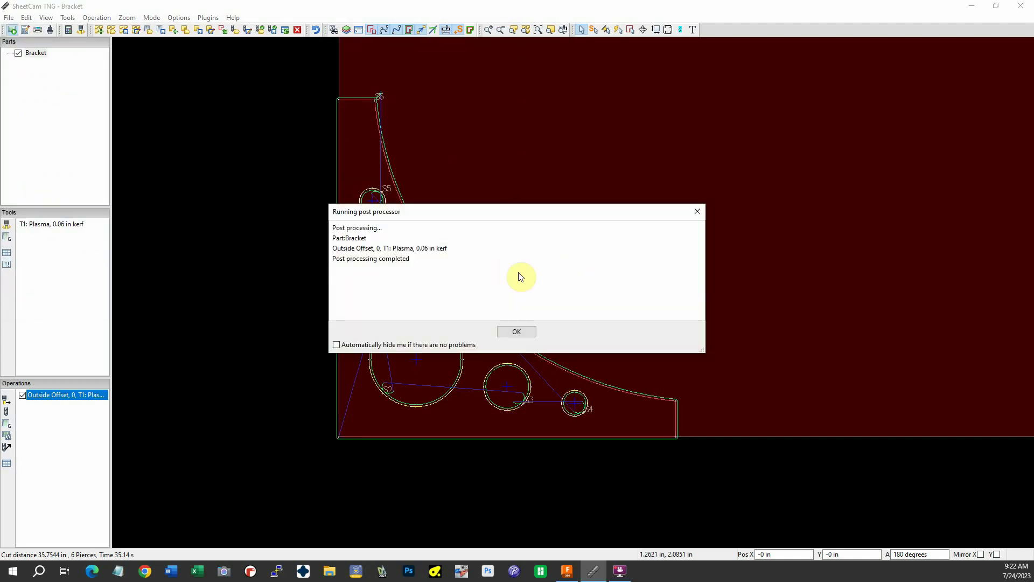
{"action": "left_click", "coordinate": [528, 334]}
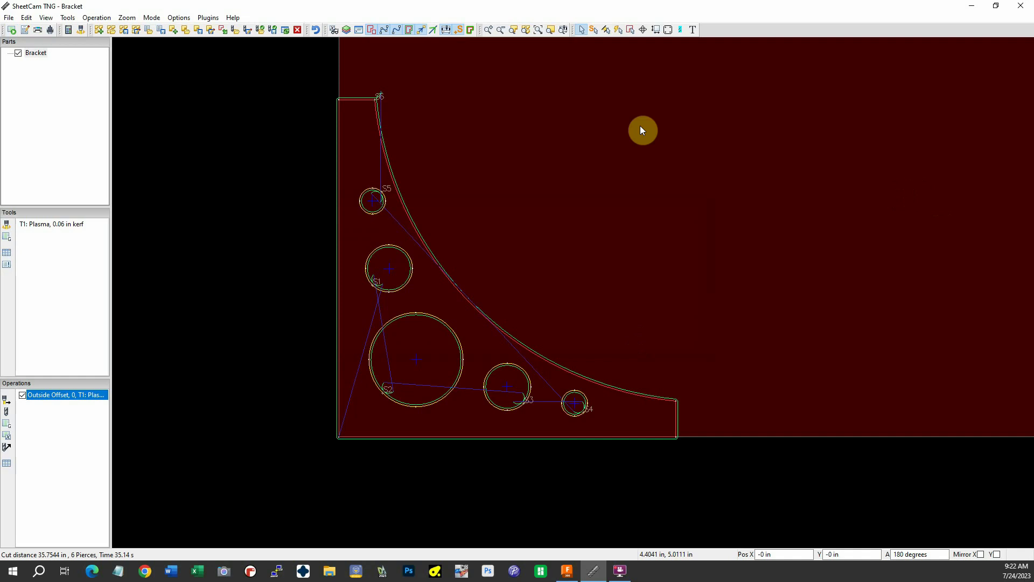